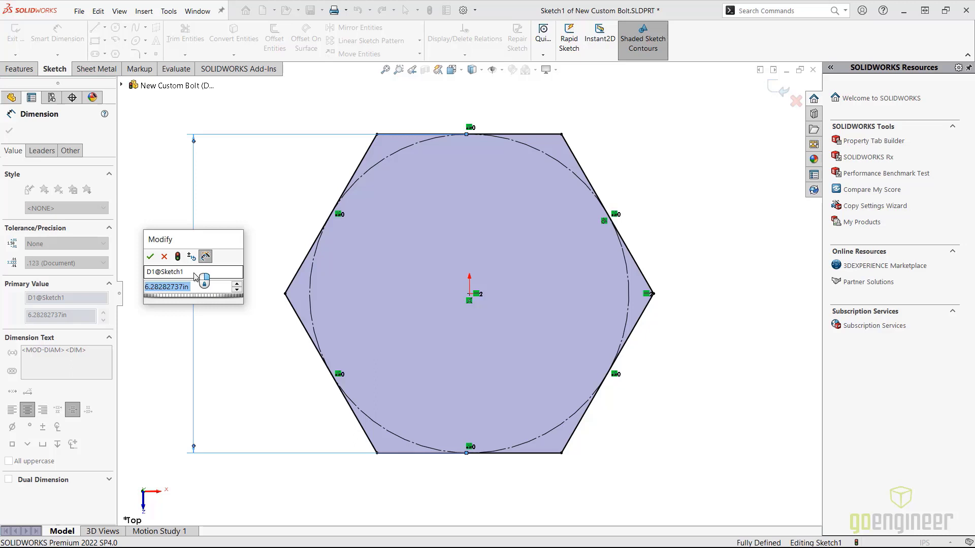
# - Set the hexagon's inscribed circle diameter to 9/16 in and extrude the hexagon 0.25 in
pyautogui.write('9/16')
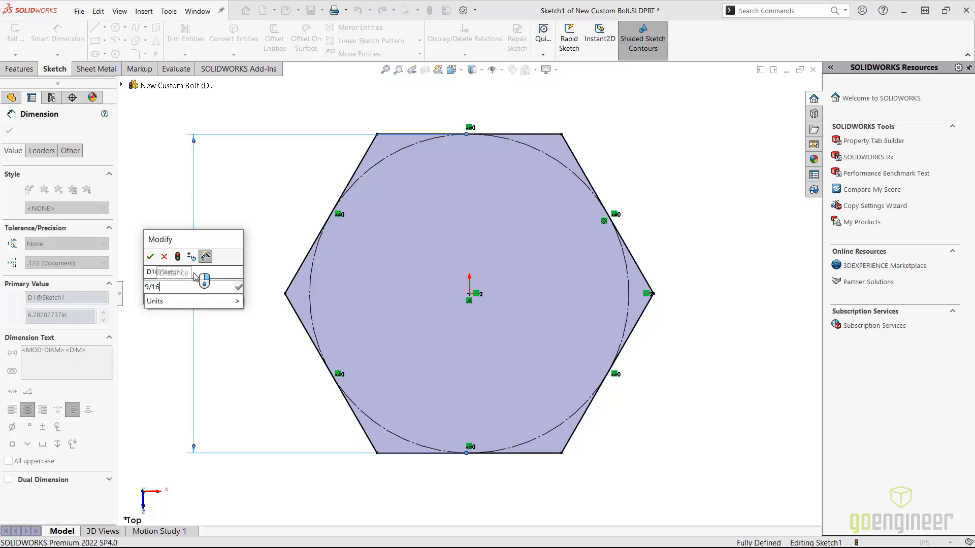
pyautogui.press('Return')
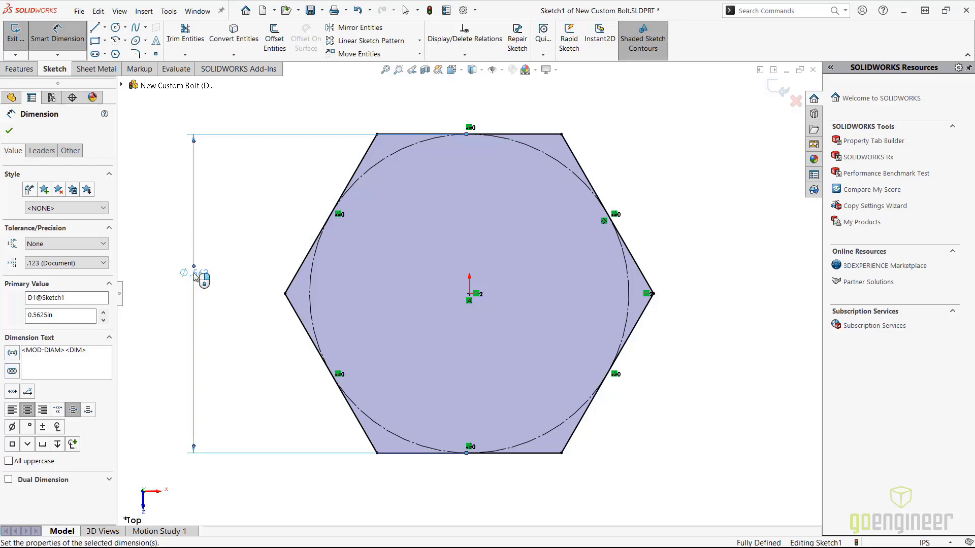
pyautogui.click(19, 68)
pyautogui.click(21, 41)
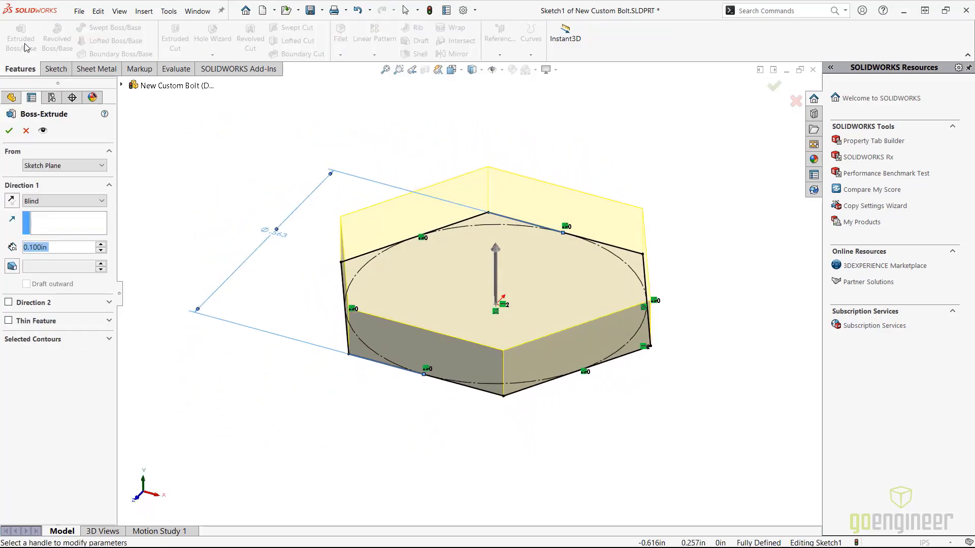
pyautogui.write('.25')
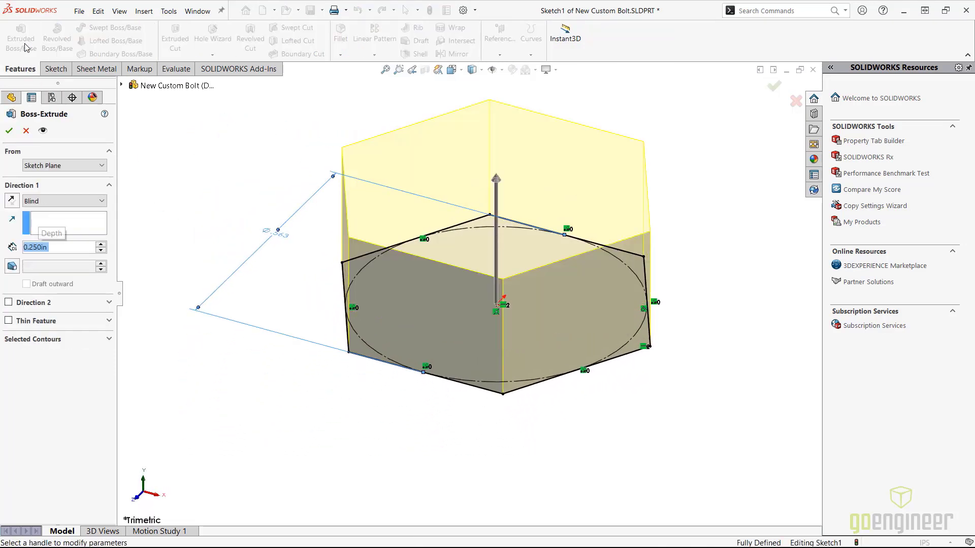
pyautogui.click(7, 132)
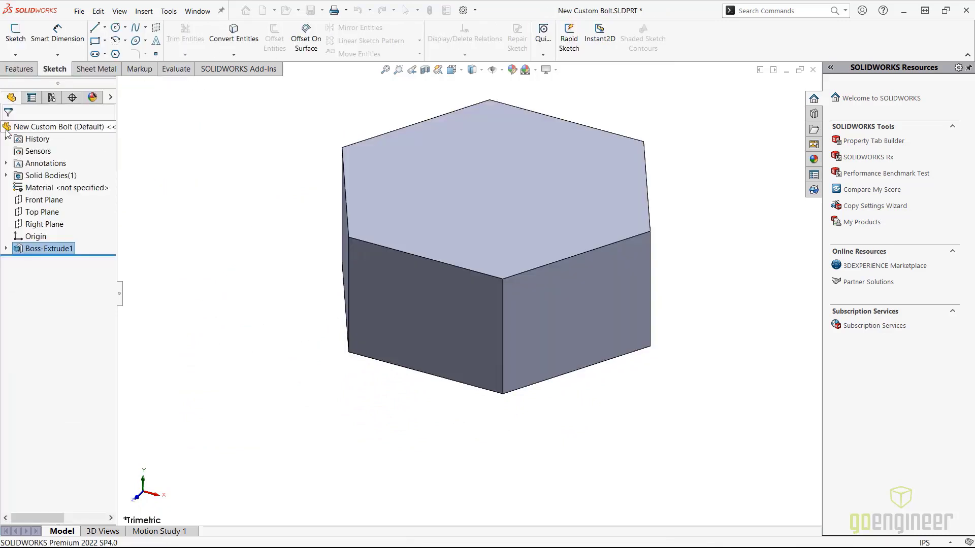
# - Start a new sketch on the Front Plane for the bolt's flange and shank
pyautogui.press('z')
pyautogui.press('z')
pyautogui.press('z')
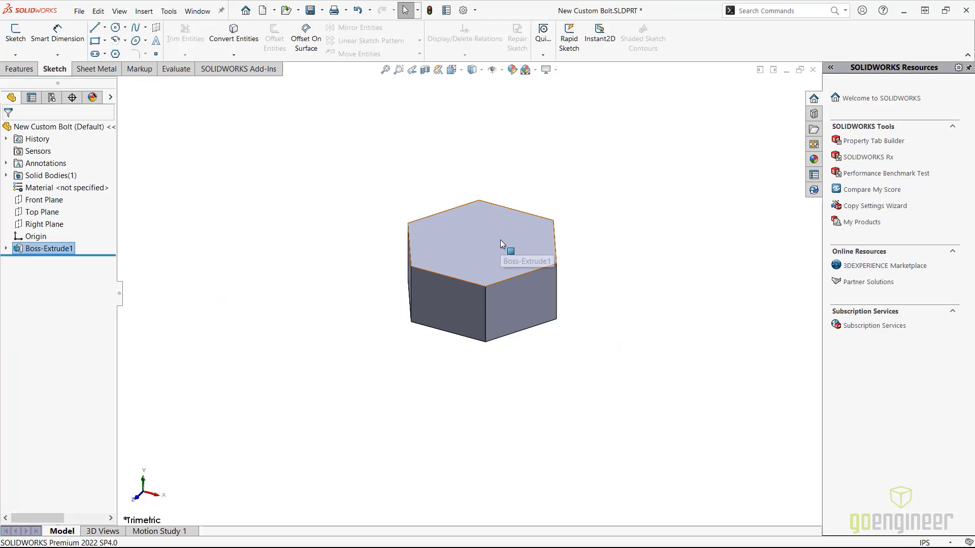
pyautogui.keyDown('ctrl'); pyautogui.moveTo(492, 200); pyautogui.dragTo(495, 250, button='middle'); pyautogui.keyUp('ctrl')
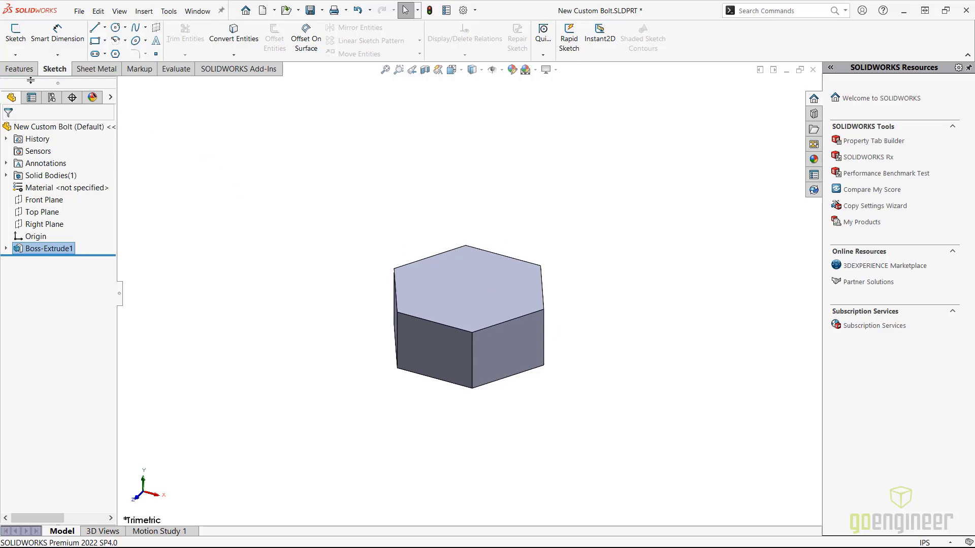
pyautogui.click(43, 201)
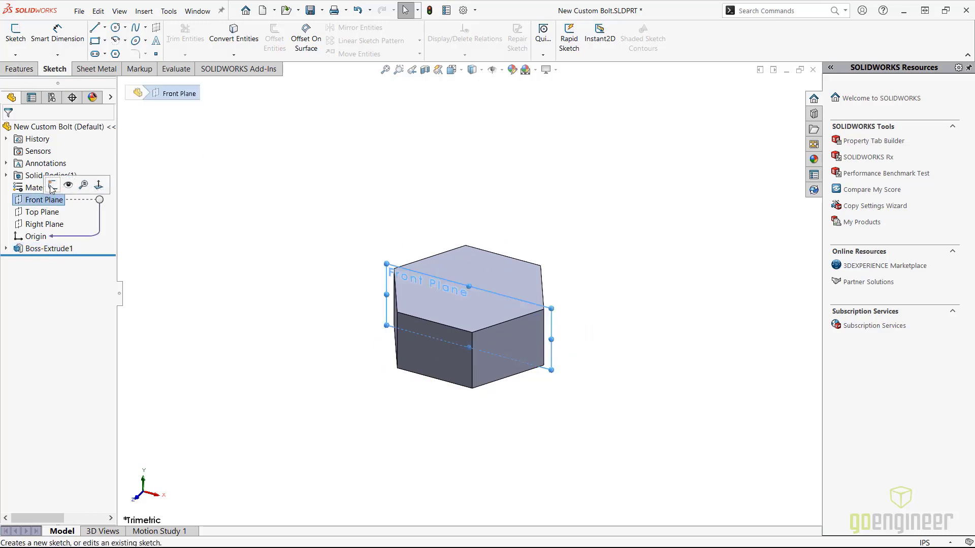
pyautogui.click(53, 184)
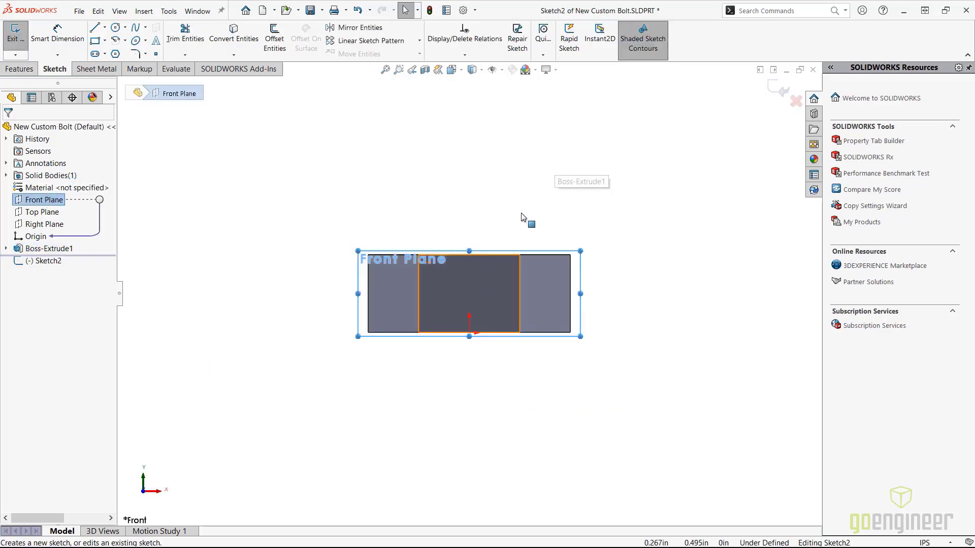
# - Sketch a closed L-shaped line profile about 0.39 in tall from the midpoint of the head's top edge, with a flange about 0.07 in thick
pyautogui.click(94, 27)
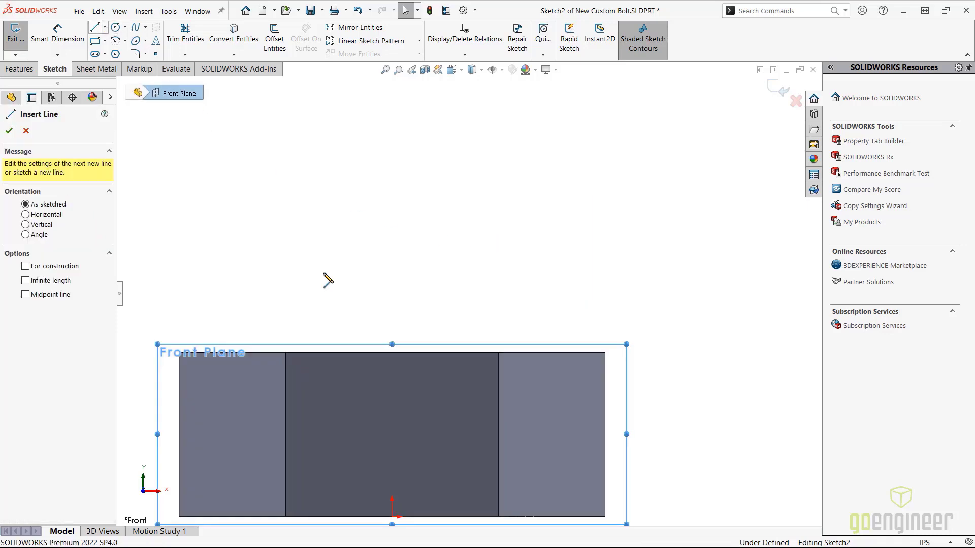
pyautogui.click(392, 352)
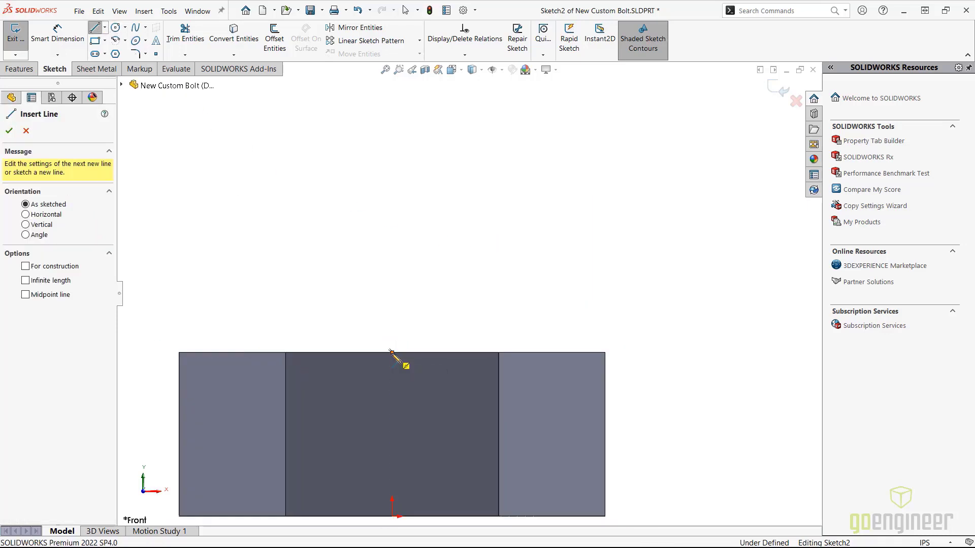
pyautogui.click(693, 353)
pyautogui.click(693, 307)
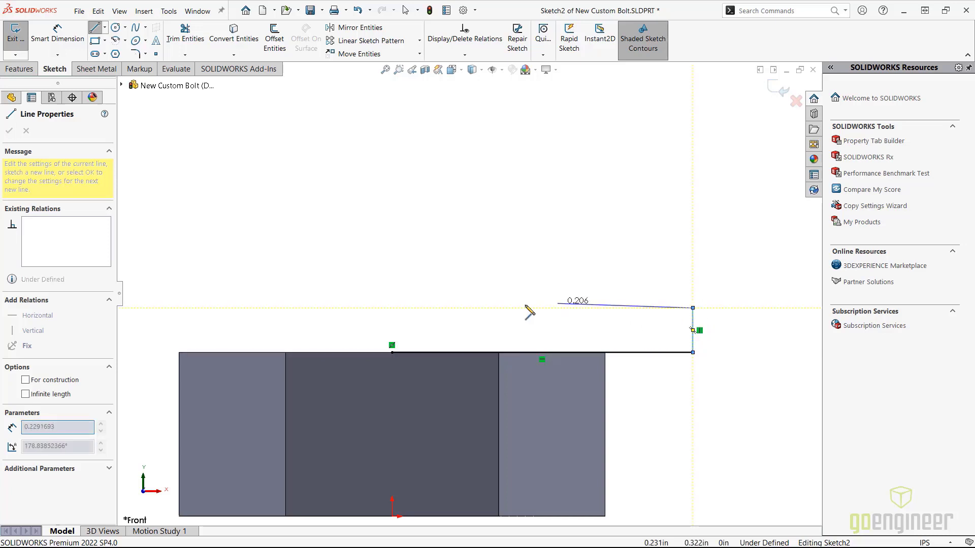
pyautogui.click(451, 308)
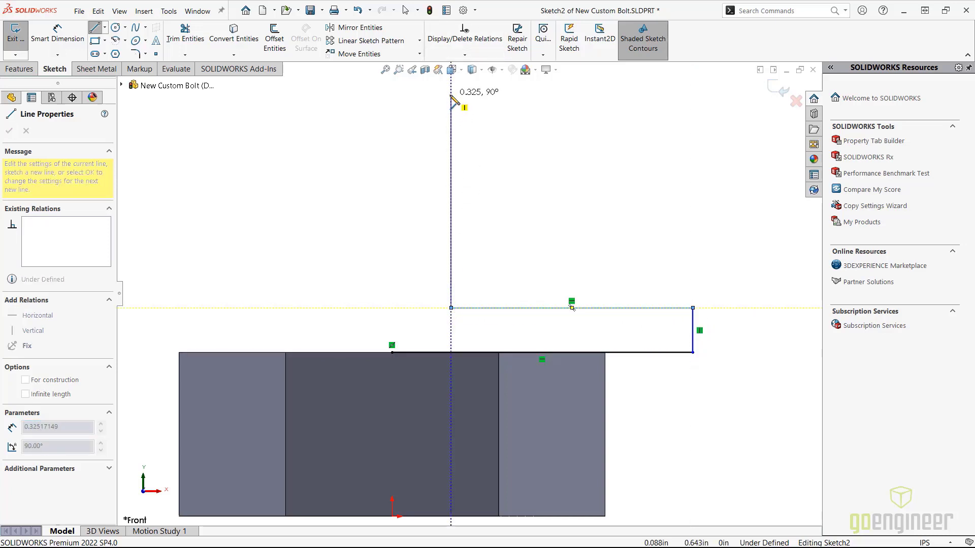
pyautogui.click(392, 94)
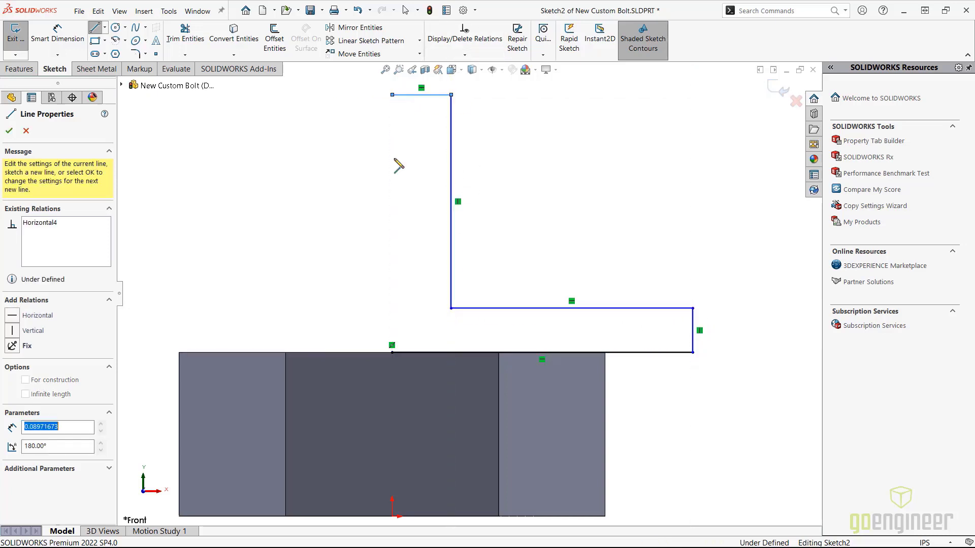
pyautogui.click(392, 352)
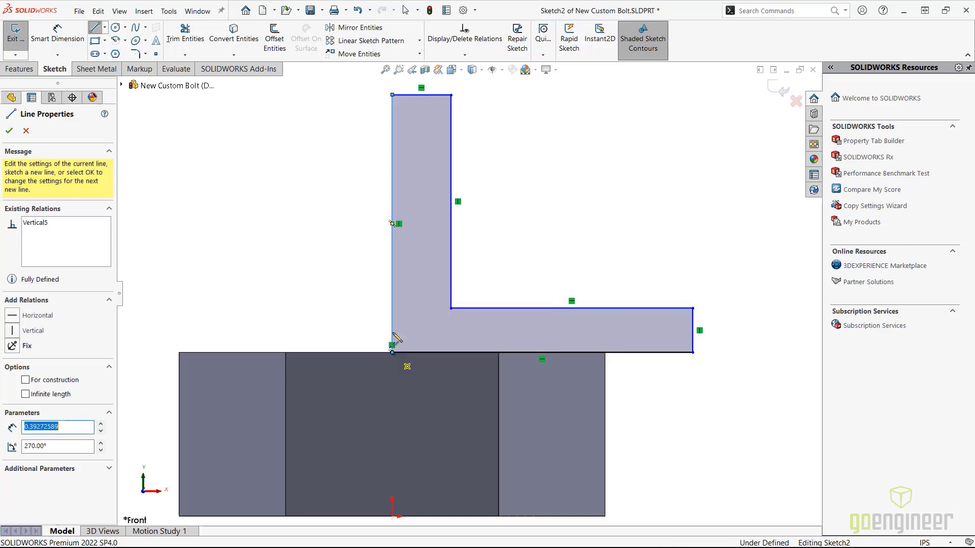
pyautogui.press('Escape')
# - Convert the profile's vertical line above the origin to construction geometry
pyautogui.click(391, 240)
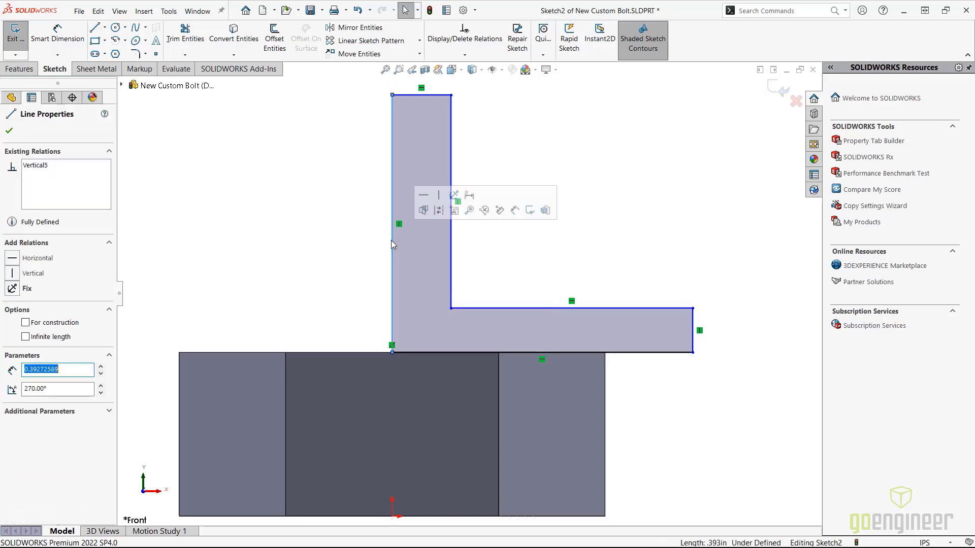
pyautogui.click(440, 211)
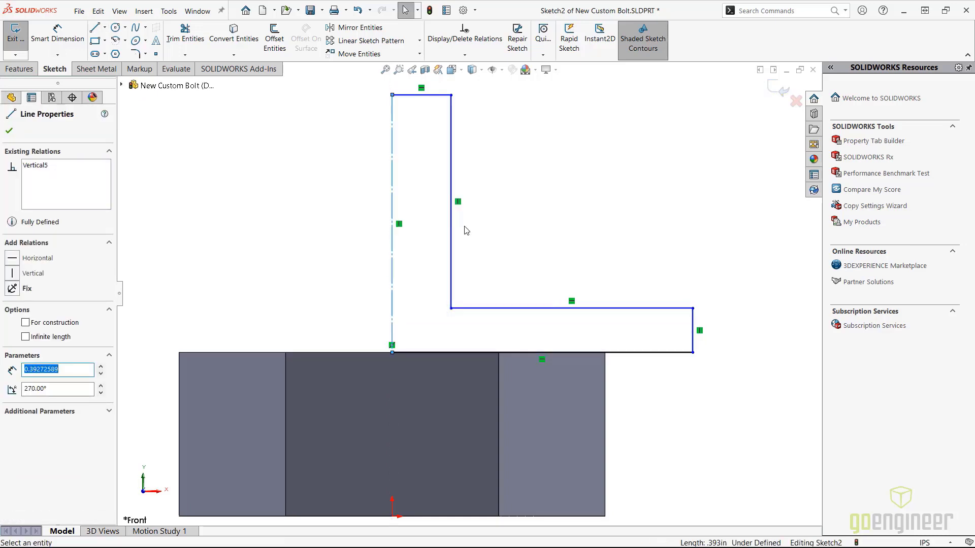
pyautogui.click(522, 250)
# - Dimension the short vertical line at the flange's outer end to 1/16 in
pyautogui.press('f')
pyautogui.scroll(3, 541, 269)
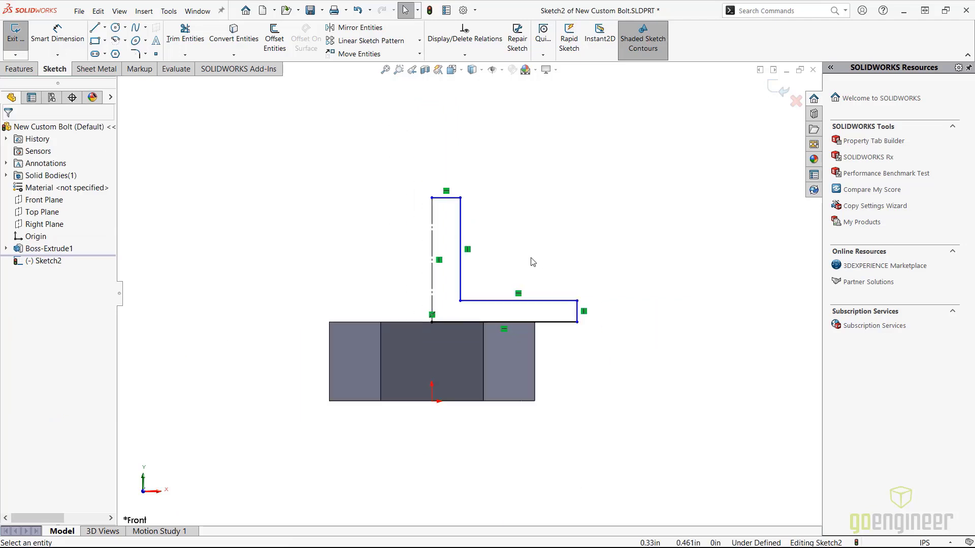
pyautogui.scroll(-2, 535, 258)
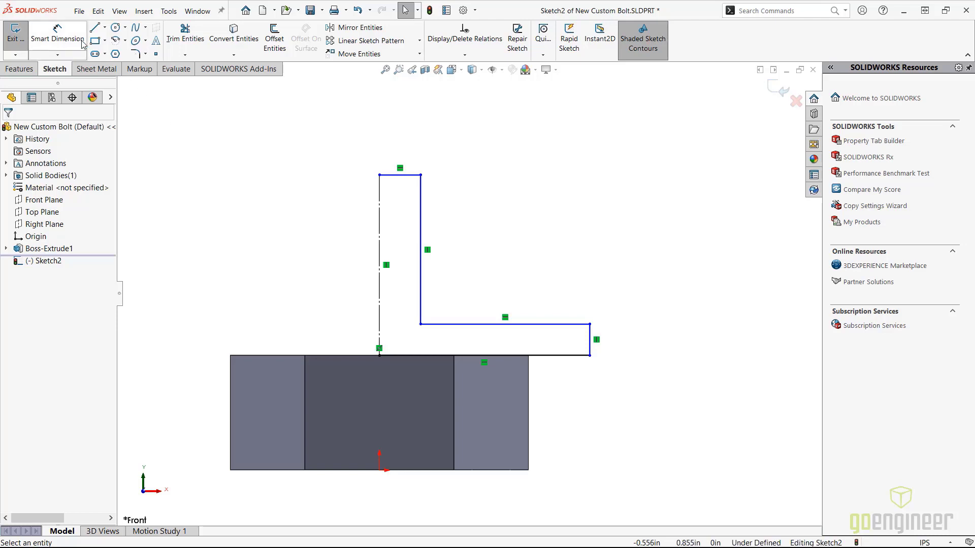
pyautogui.click(58, 34)
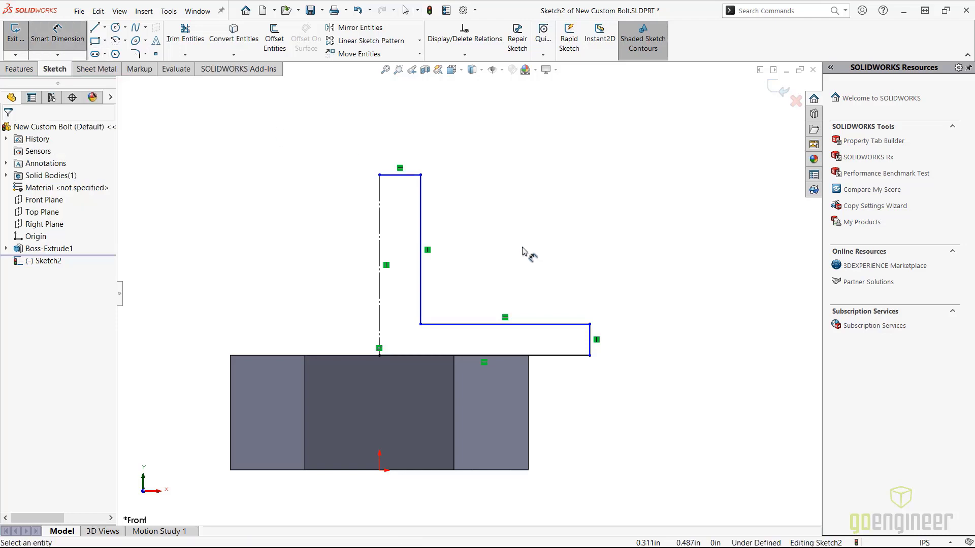
pyautogui.click(590, 341)
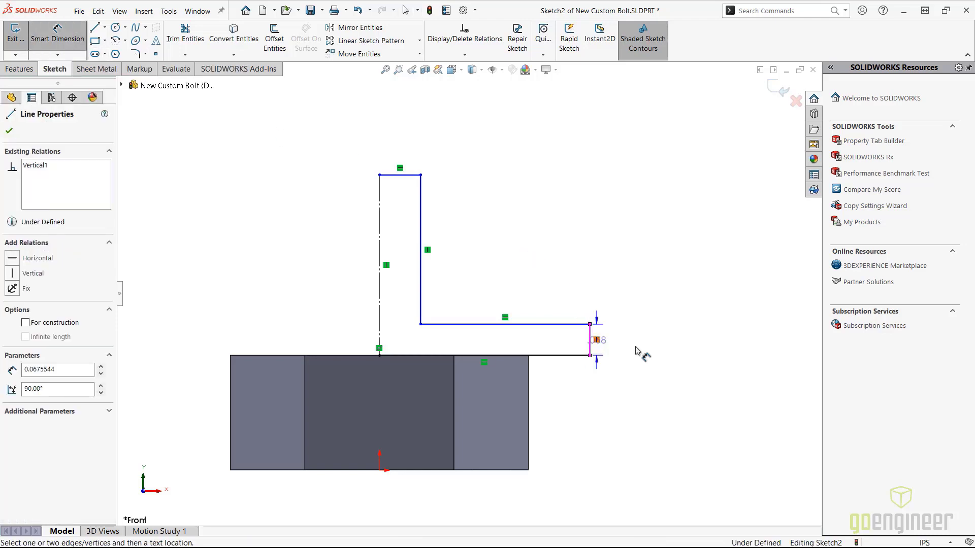
pyautogui.click(667, 342)
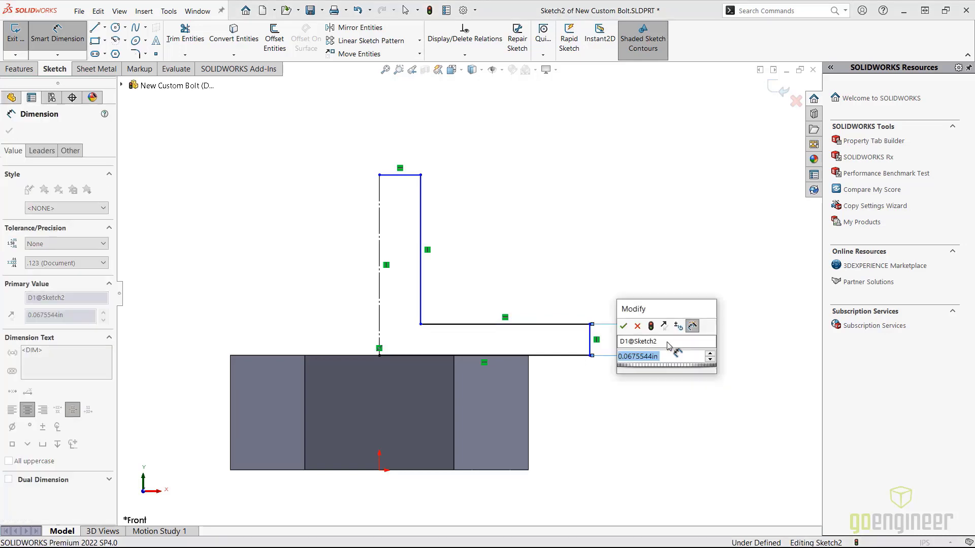
pyautogui.write('1/16')
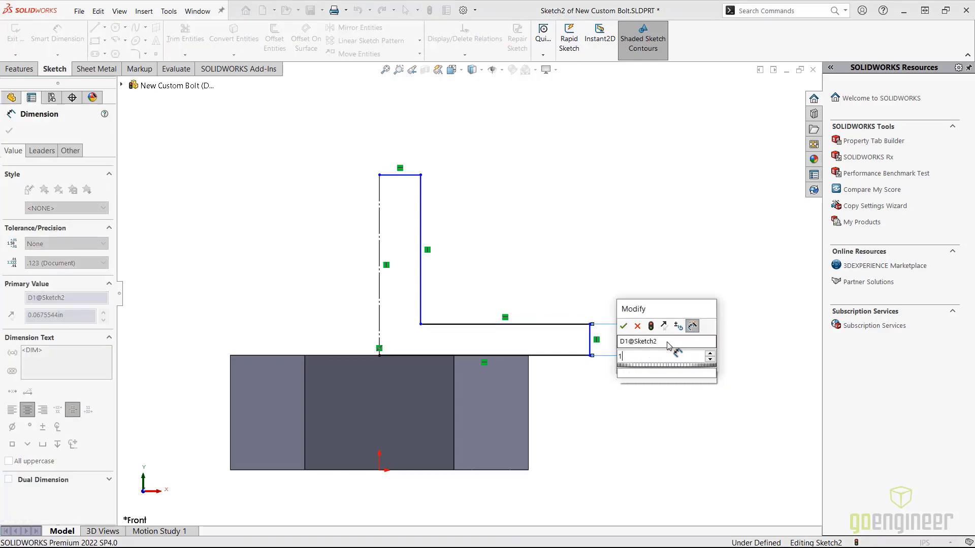
pyautogui.press('Return')
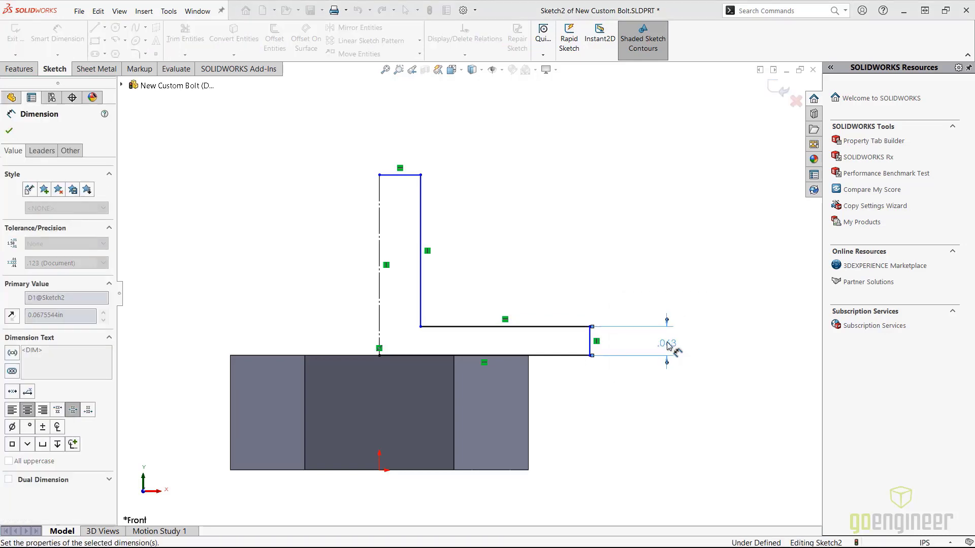
# - Dimension the flange's outer edge across the centerline as a diameter of 0.81 in
pyautogui.click(591, 342)
pyautogui.click(379, 333)
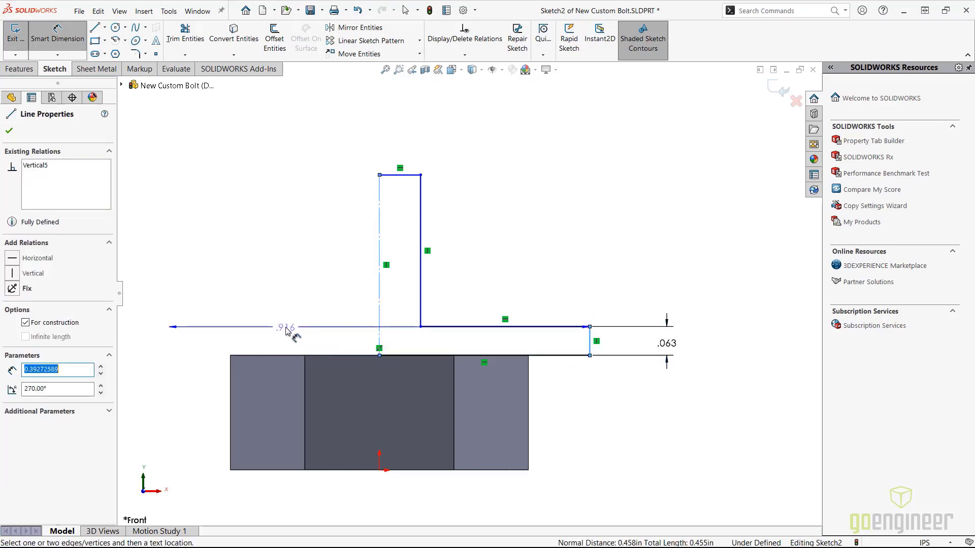
pyautogui.click(286, 331)
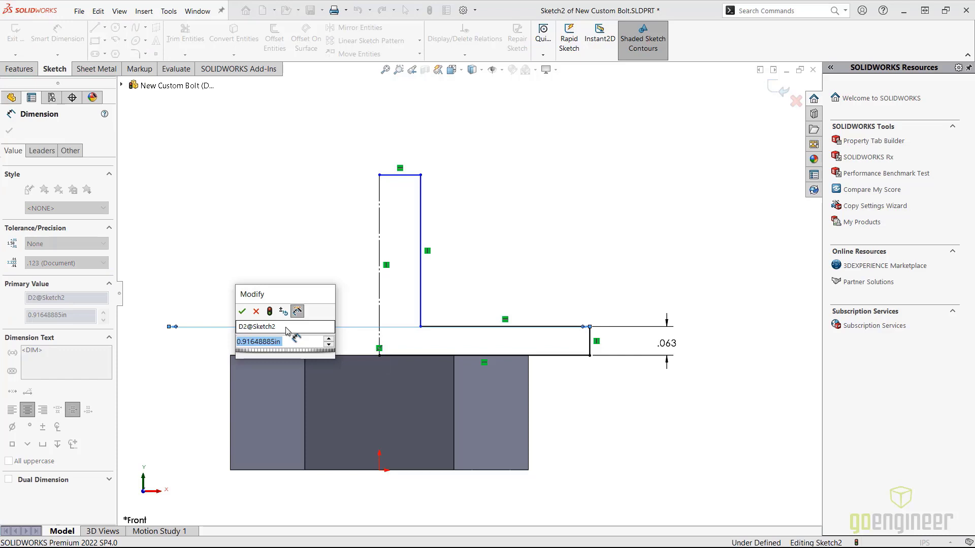
pyautogui.write('.81')
pyautogui.press('Return')
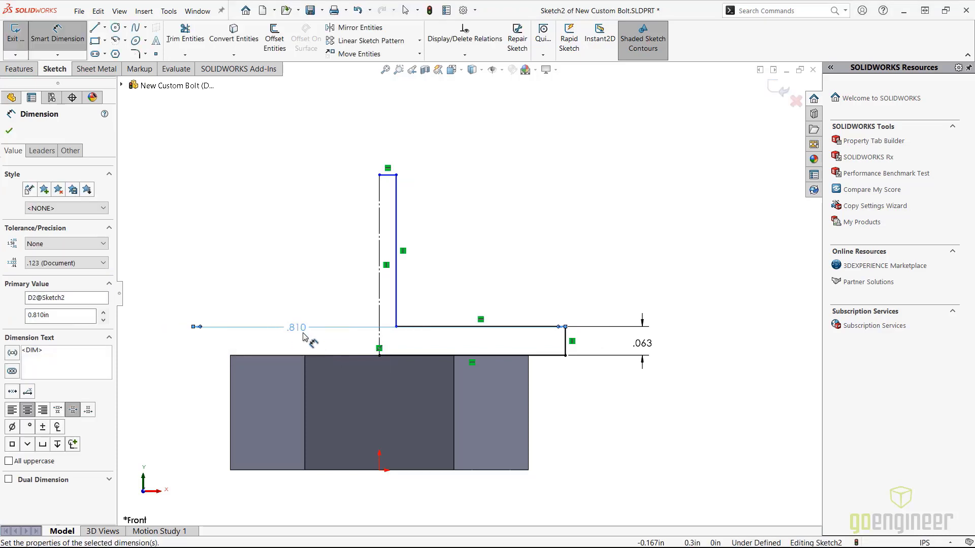
# - Dimension the shank's vertical line across the centerline as a diameter of 3/8 in
pyautogui.click(396, 222)
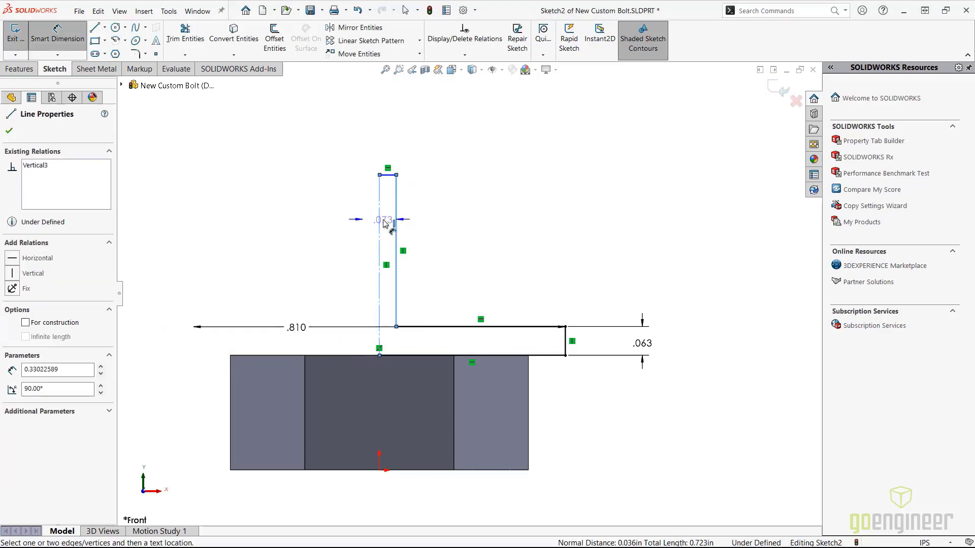
pyautogui.click(375, 161)
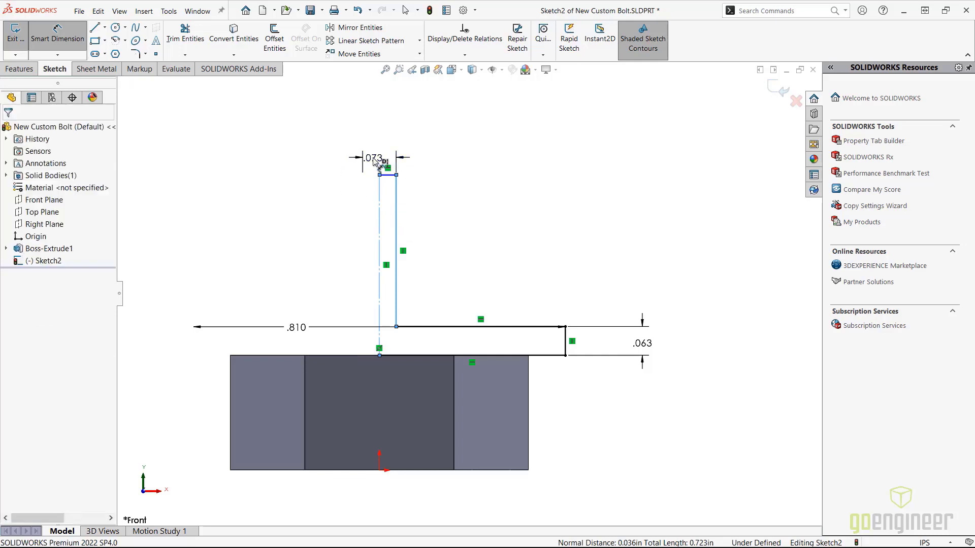
pyautogui.write('3/8')
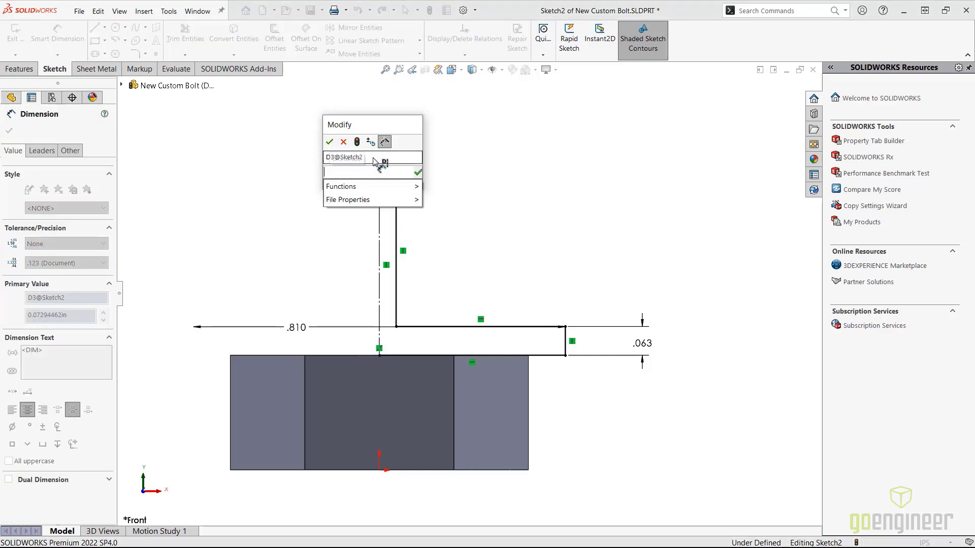
pyautogui.press('Return')
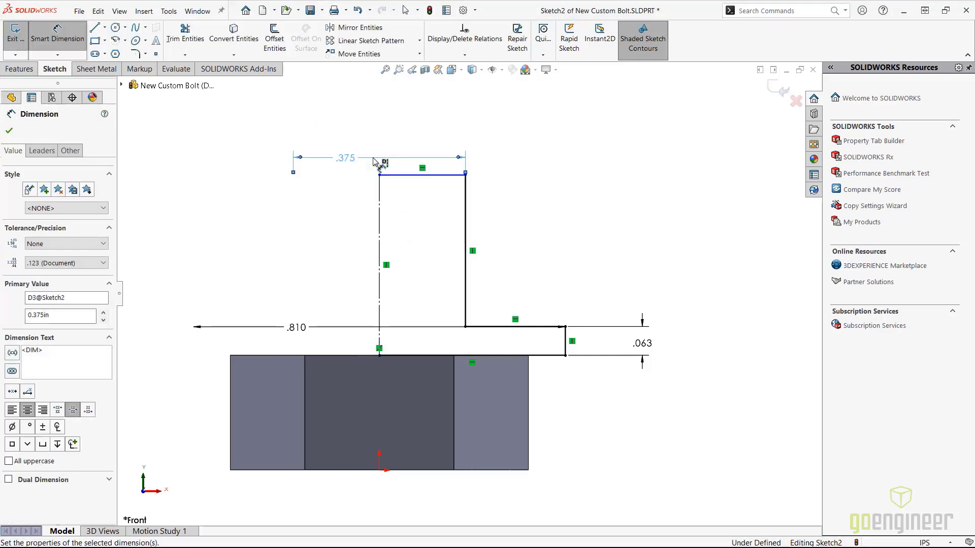
# - Dimension the height from the origin to the shank's top line as 2 in
pyautogui.click(428, 175)
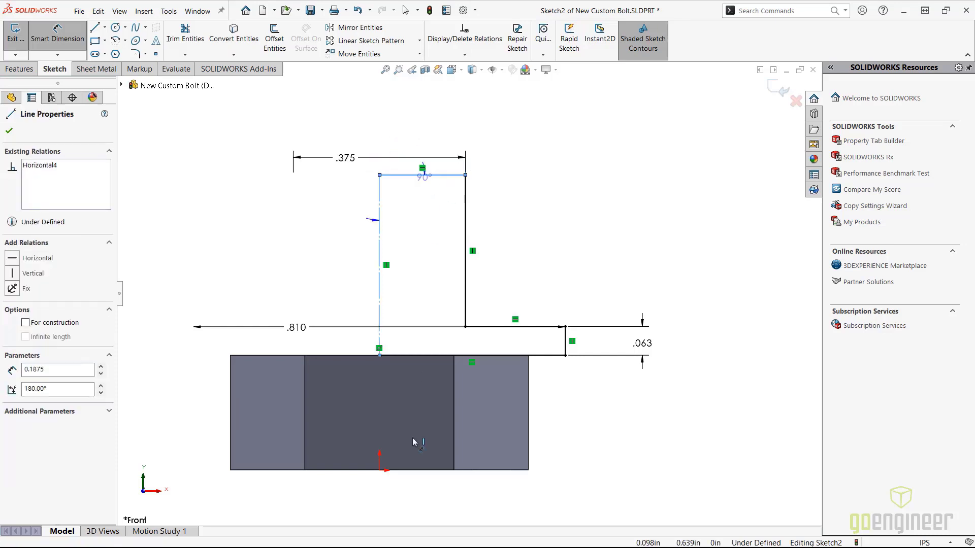
pyautogui.click(380, 471)
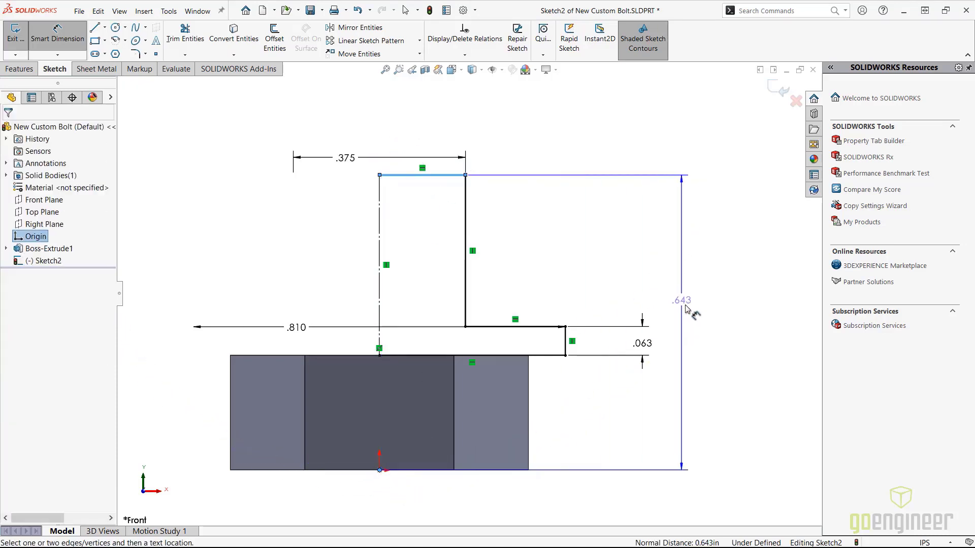
pyautogui.click(707, 315)
pyautogui.write('2')
pyautogui.press('Return')
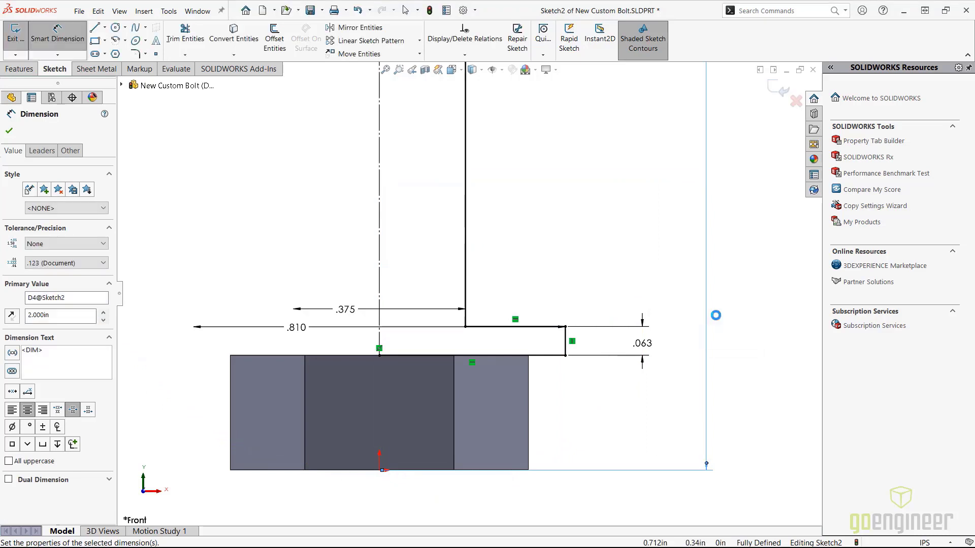
pyautogui.scroll(8, 711, 320)
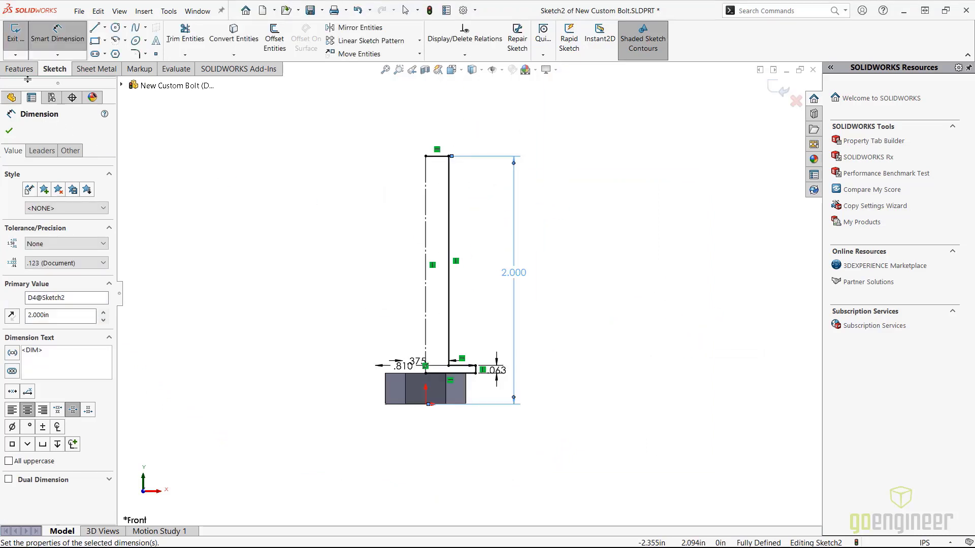
# - Revolve the flange and shank half-profile 360 degrees about the centerline, letting the open sketch be closed automatically
pyautogui.click(21, 69)
pyautogui.click(57, 38)
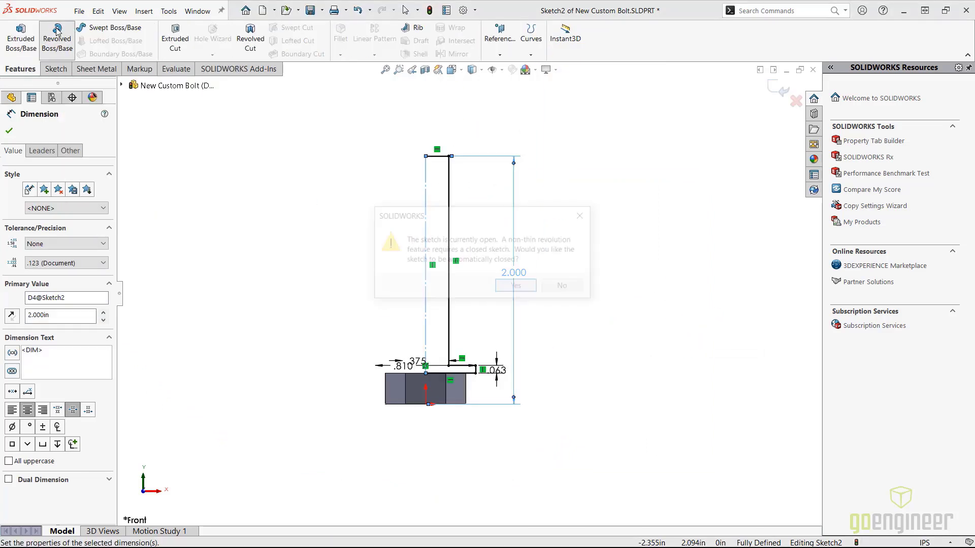
pyautogui.click(508, 288)
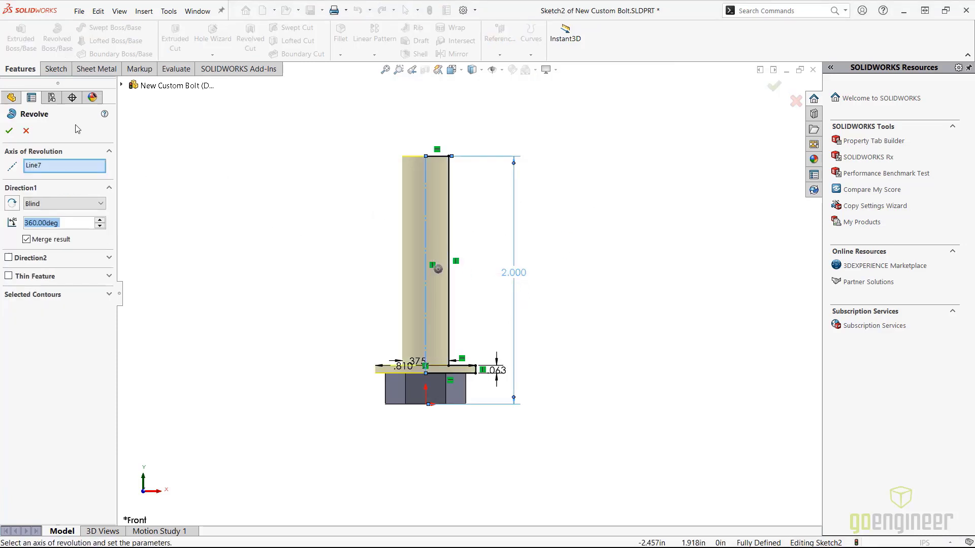
pyautogui.click(9, 131)
pyautogui.moveTo(427, 200); pyautogui.dragTo(463, 285, button='middle')
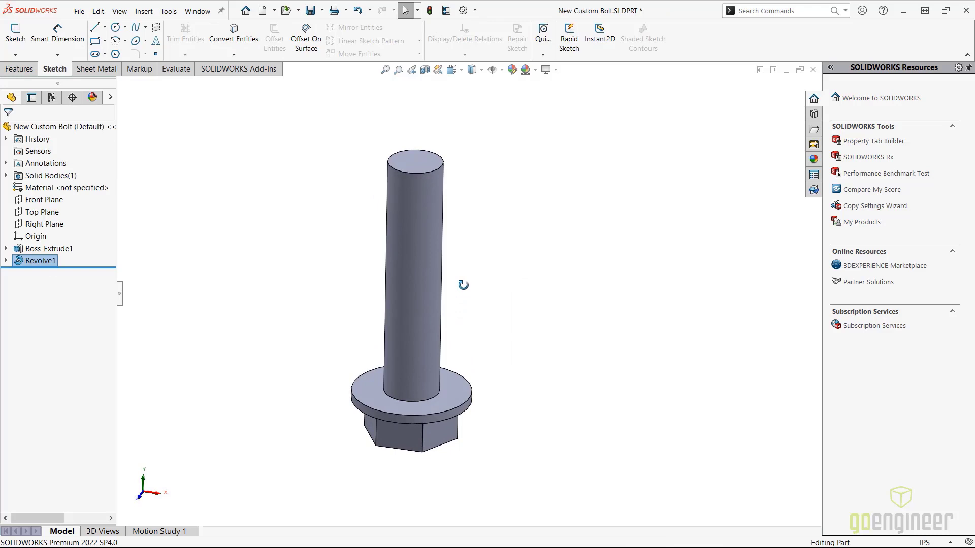
# - Examine the thread types and the Inch Die size list in the Thread tool, leaving it without creating a thread
pyautogui.click(29, 71)
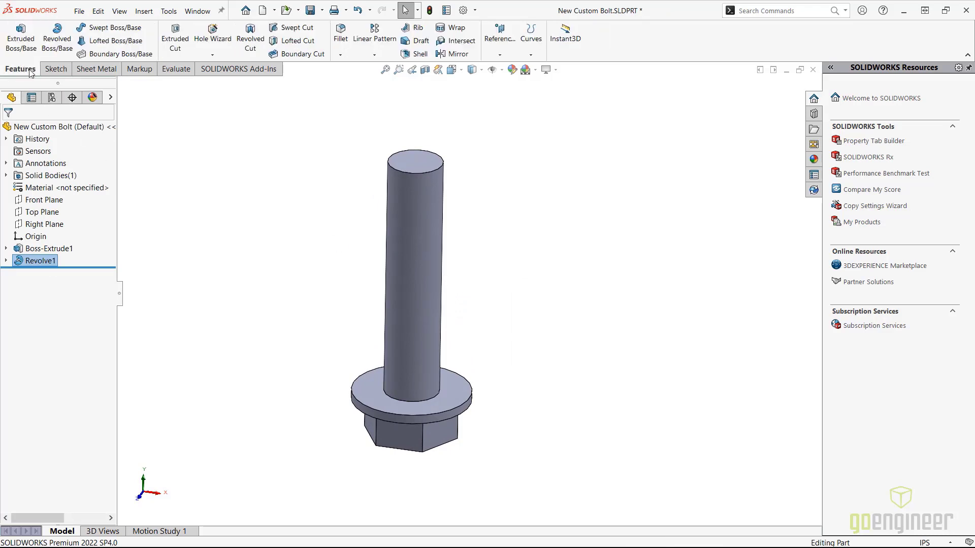
pyautogui.click(212, 57)
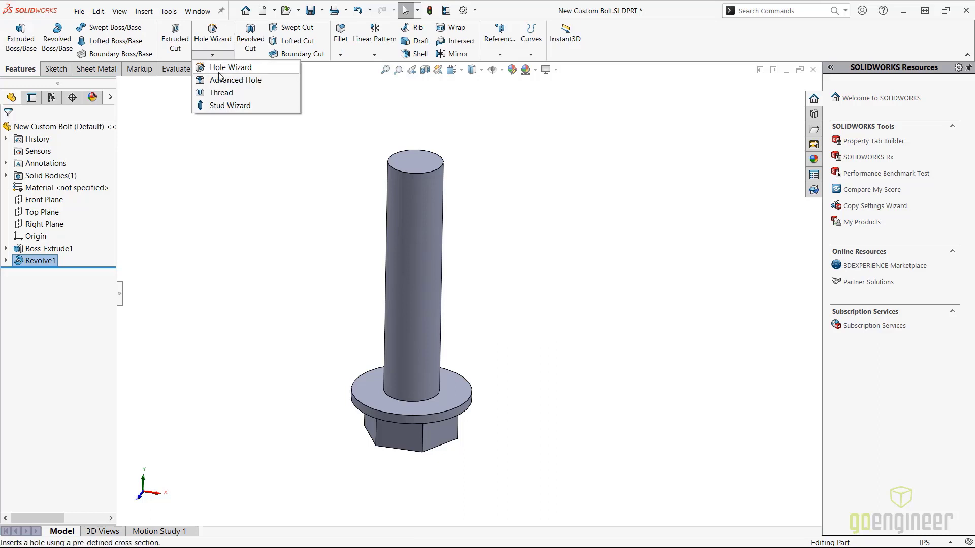
pyautogui.click(222, 93)
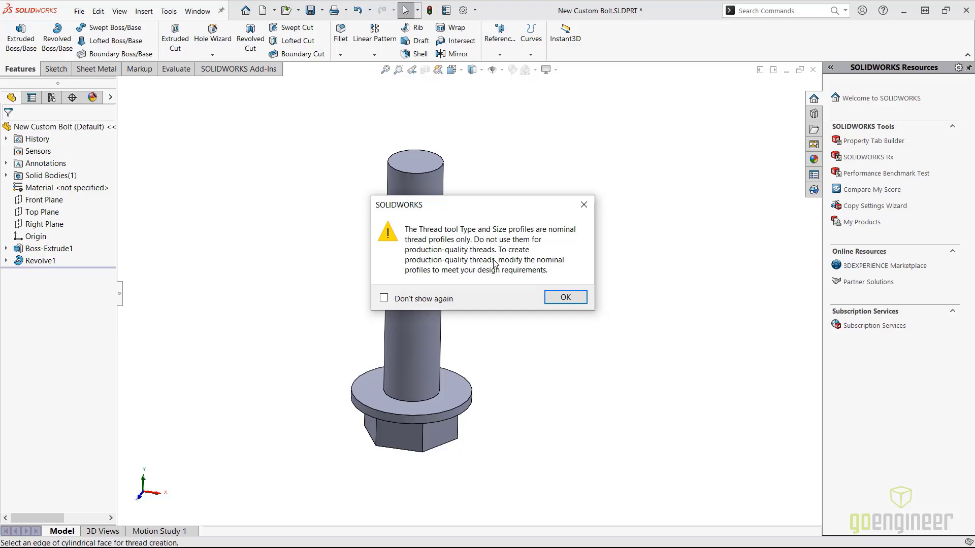
pyautogui.click(565, 297)
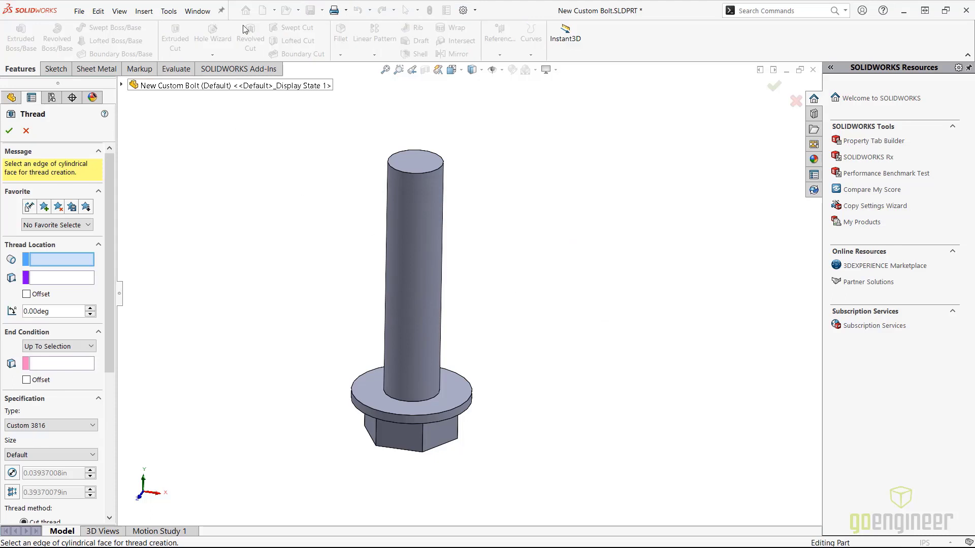
pyautogui.click(49, 426)
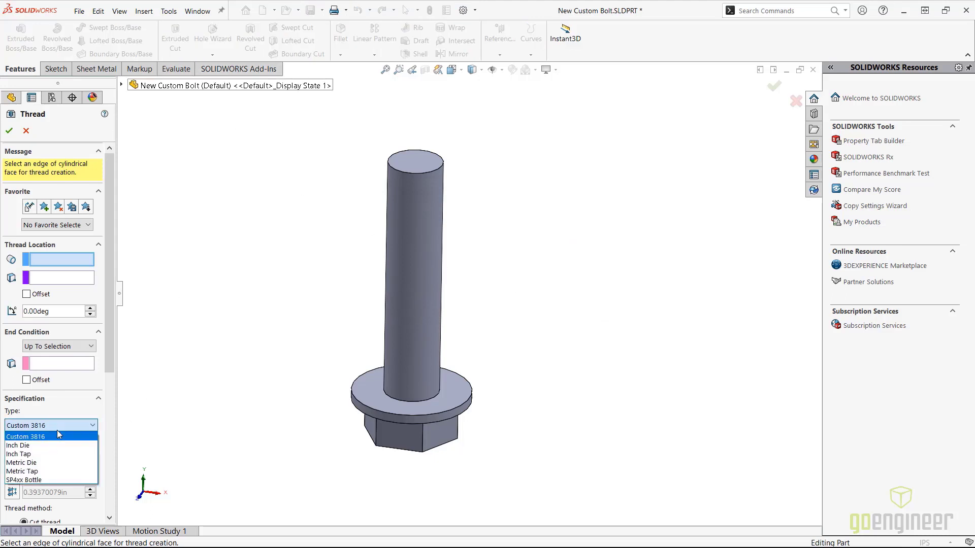
pyautogui.click(29, 447)
pyautogui.click(51, 455)
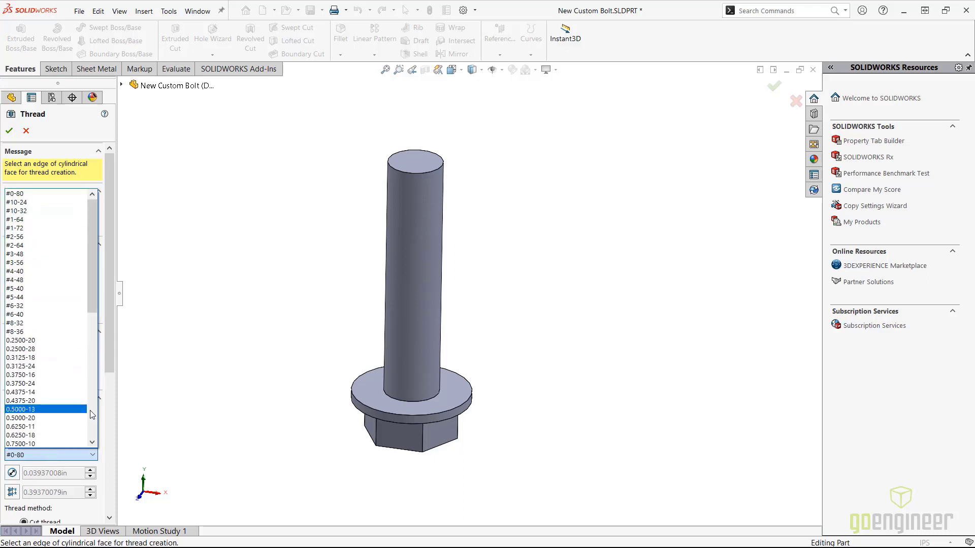
pyautogui.click(211, 358)
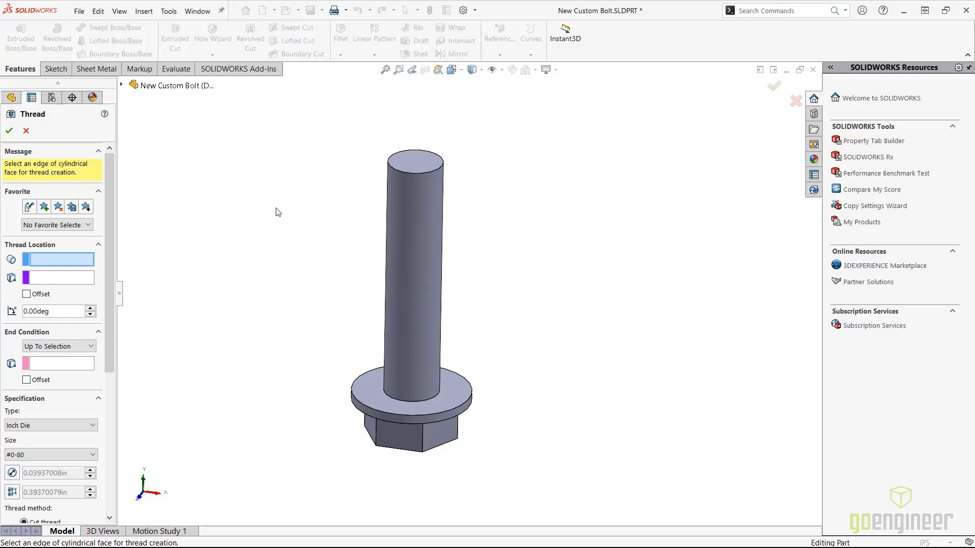
pyautogui.click(26, 131)
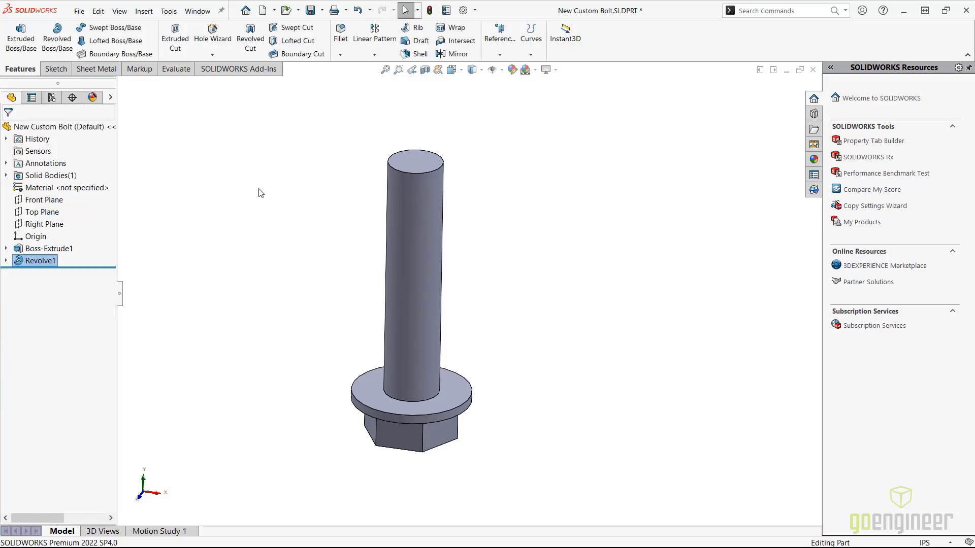
# - Create a new part document and start a sketch on its Front Plane
pyautogui.click(275, 11)
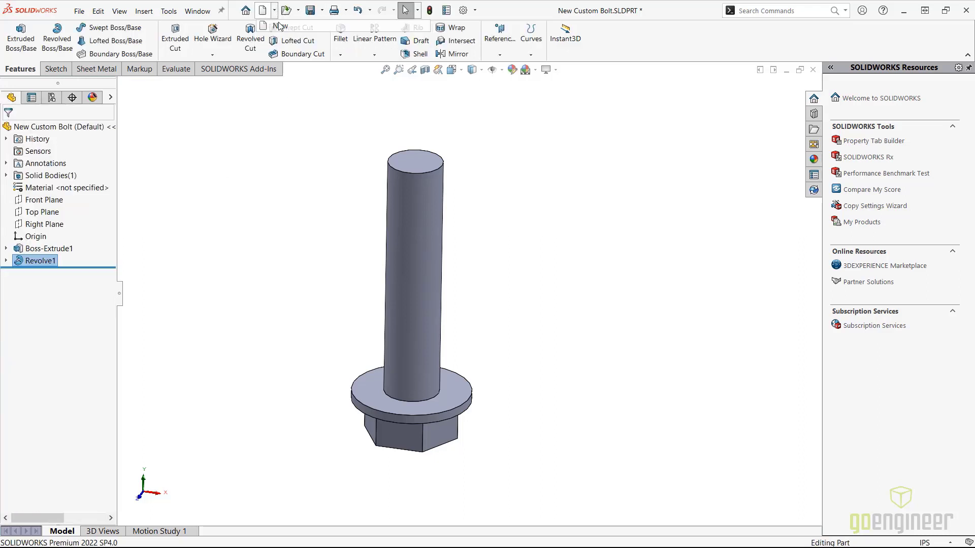
pyautogui.click(278, 22)
pyautogui.doubleClick(389, 196)
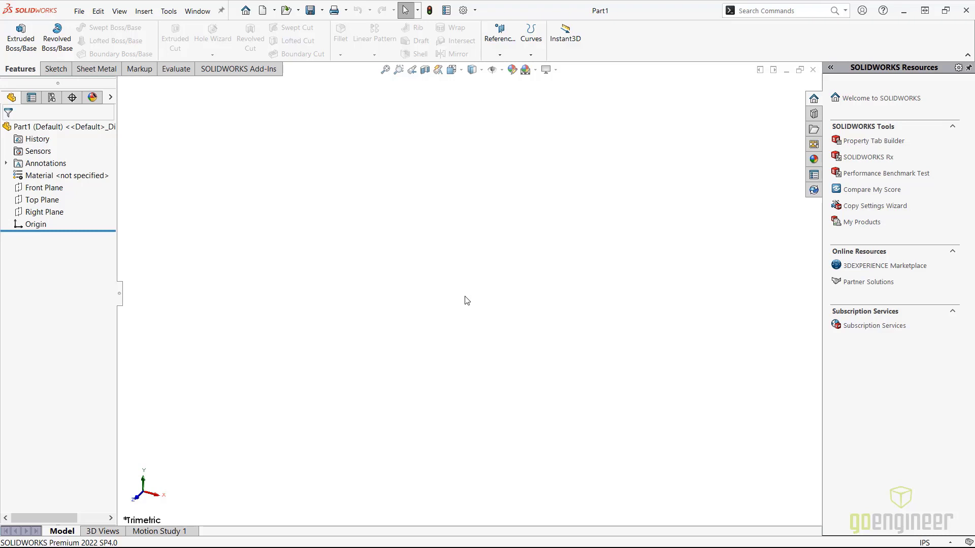
pyautogui.click(56, 188)
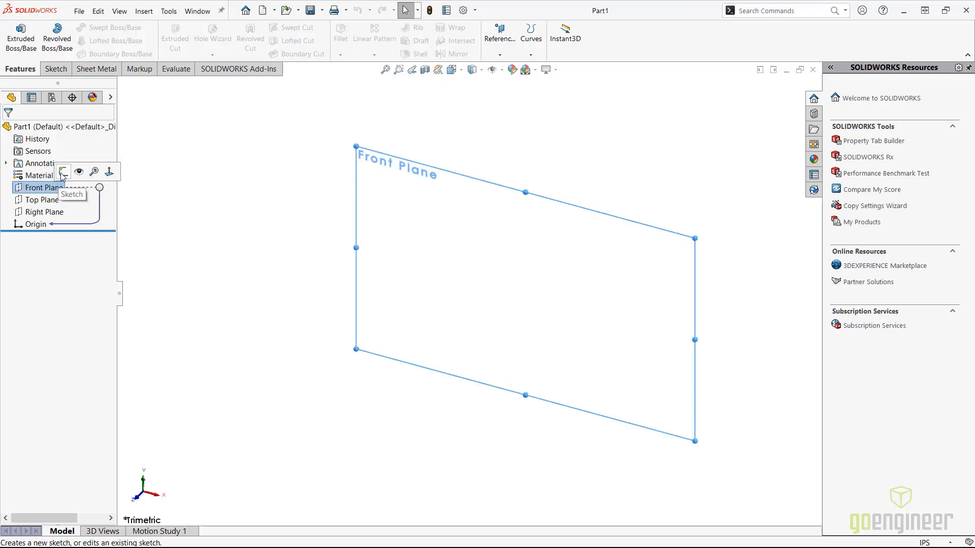
pyautogui.click(62, 177)
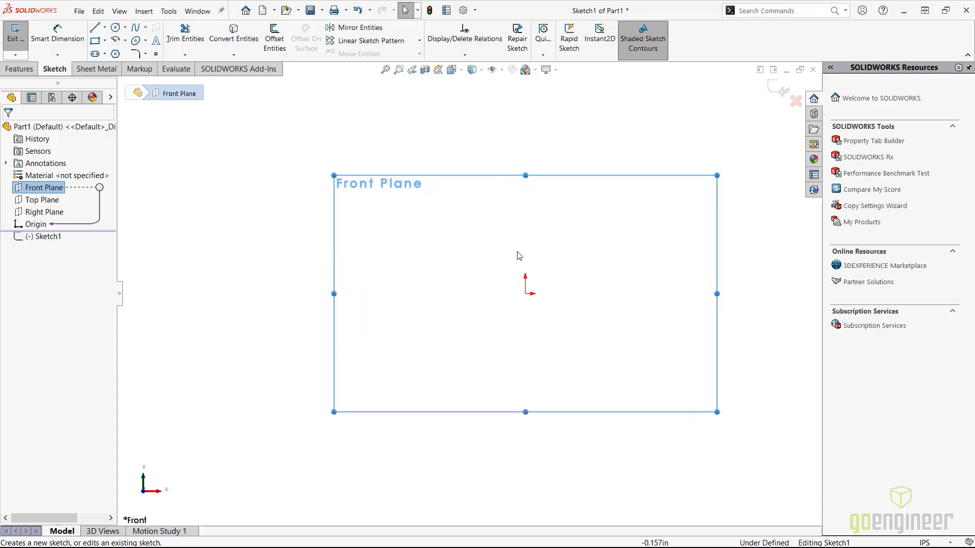
# - Draw a vertical centerline about 3.53 in long upward from the origin
pyautogui.click(104, 28)
pyautogui.click(123, 52)
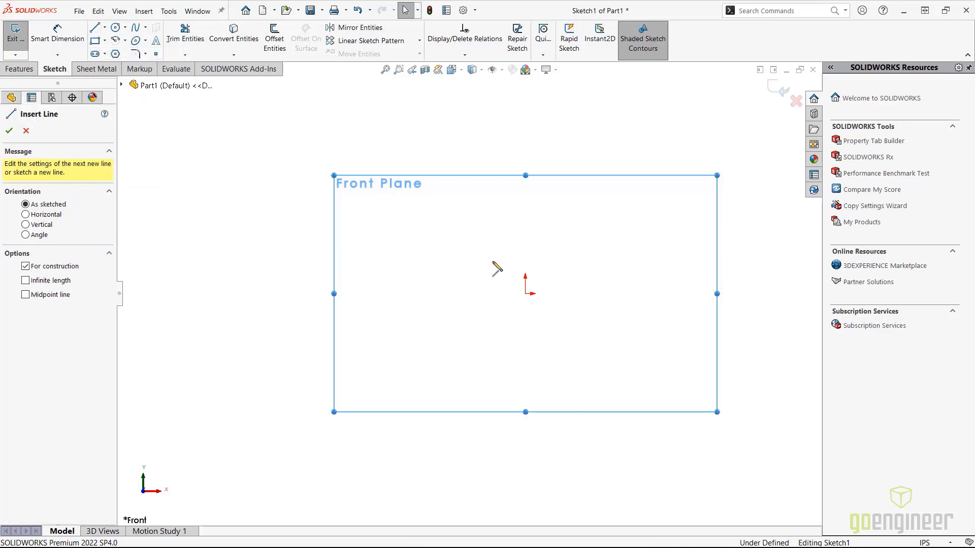
pyautogui.click(525, 293)
pyautogui.click(525, 102)
pyautogui.press('Escape')
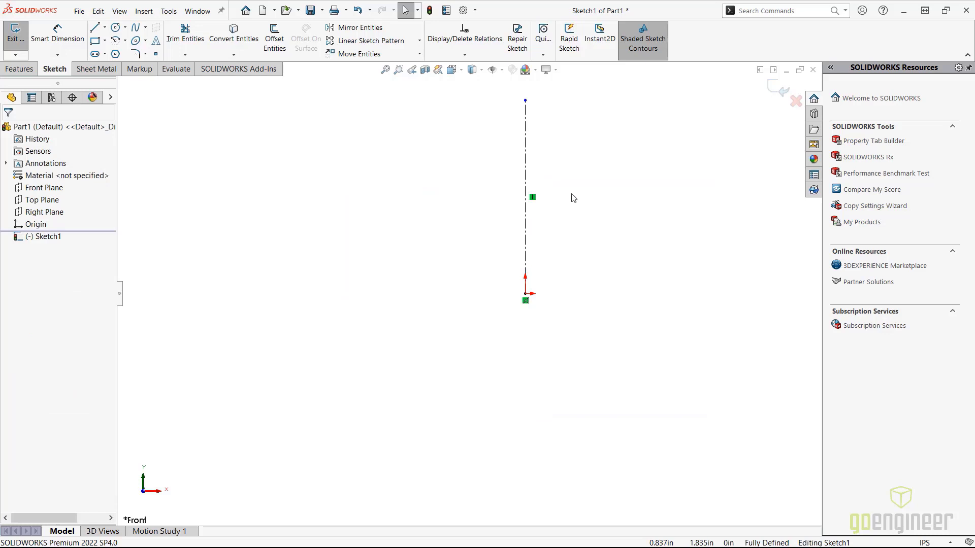
# - Dimension the vertical centerline's length to 1/16 in
pyautogui.click(66, 39)
pyautogui.click(527, 206)
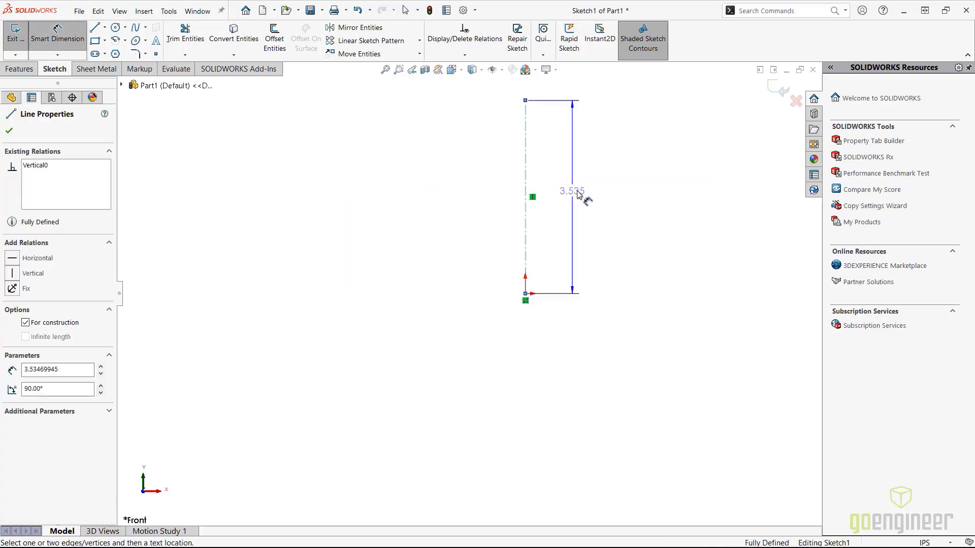
pyautogui.click(592, 200)
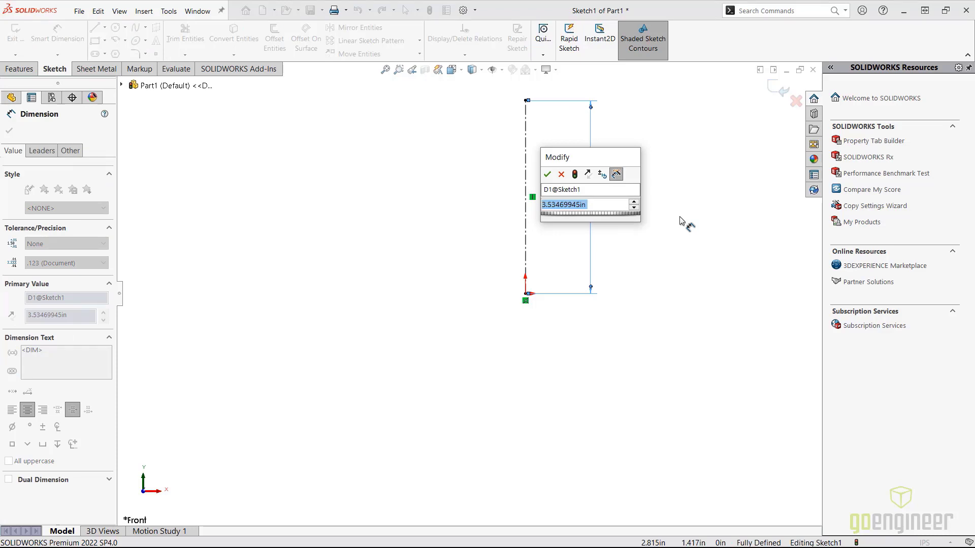
pyautogui.write('1/16')
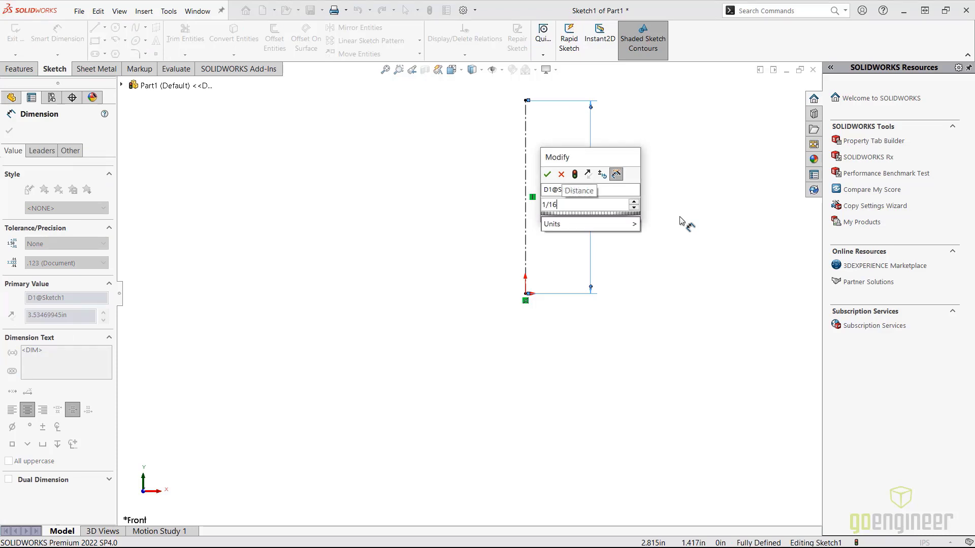
pyautogui.press('Return')
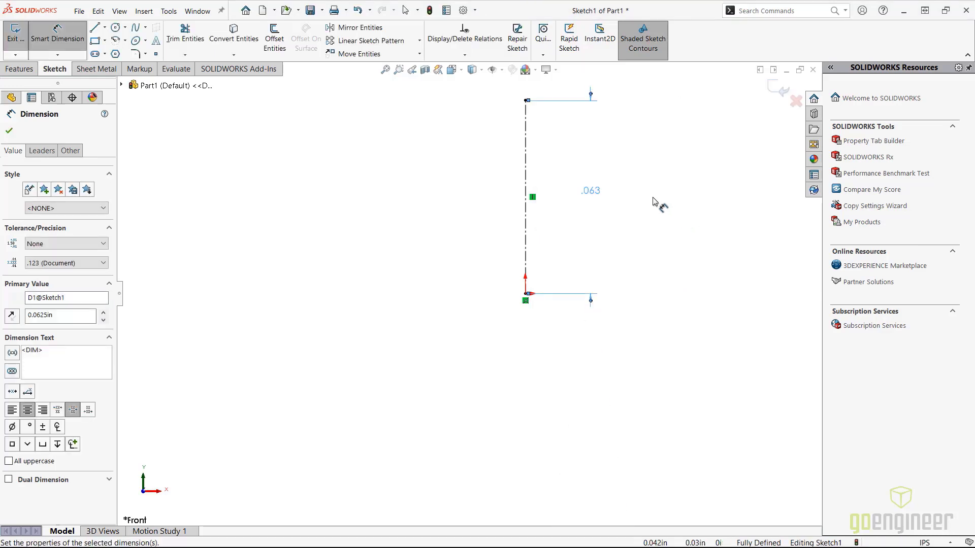
# - Rename the centerline's dimension to pitch and turn on the display of dimension names
pyautogui.doubleClick(593, 191)
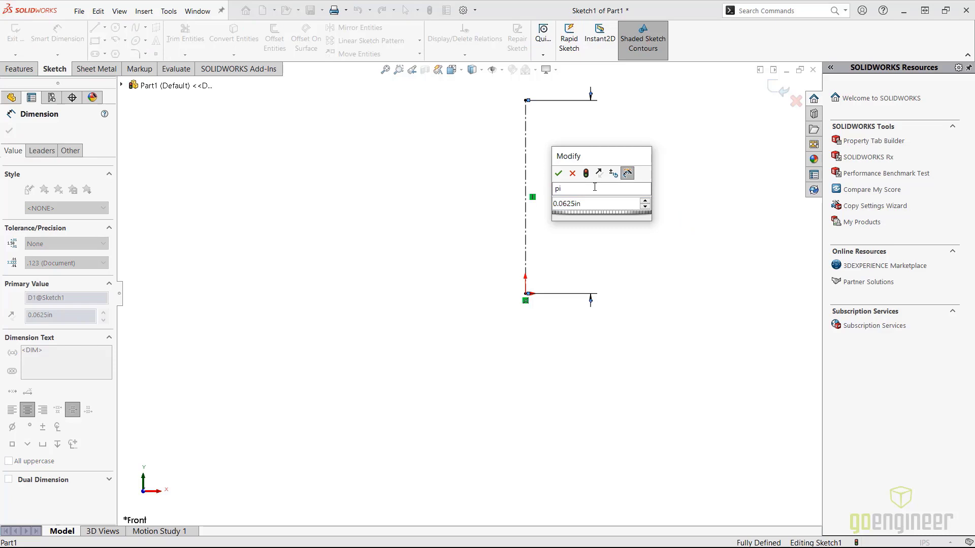
pyautogui.press('Tab')
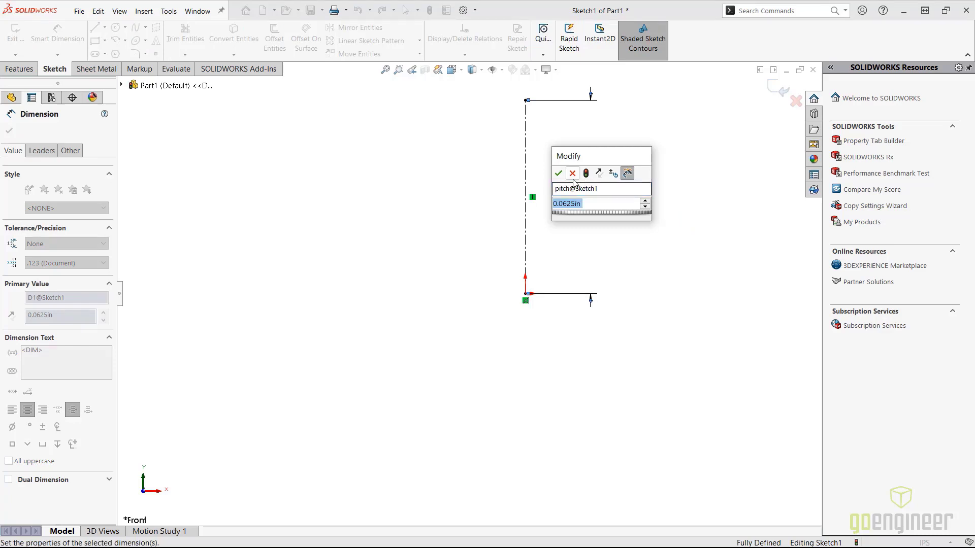
pyautogui.press('Return')
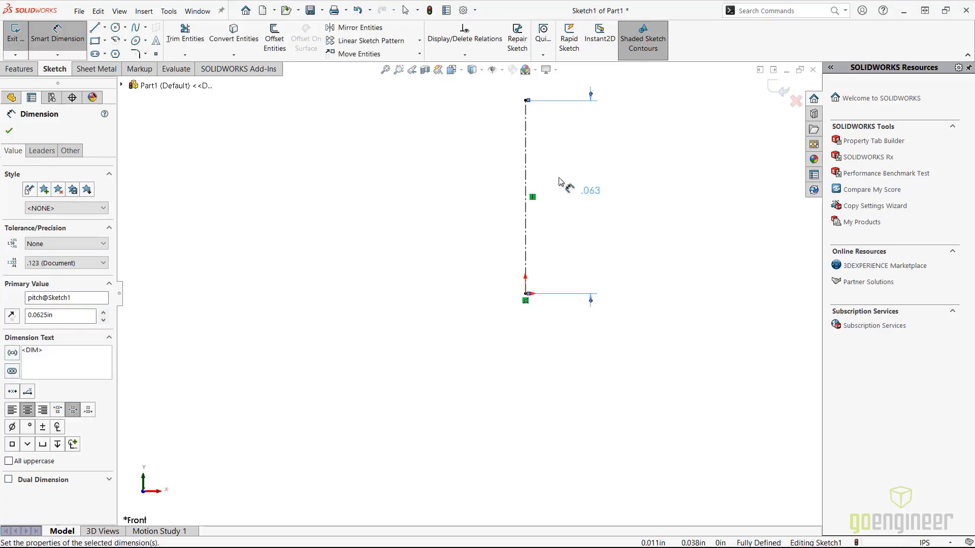
pyautogui.click(501, 70)
pyautogui.click(508, 240)
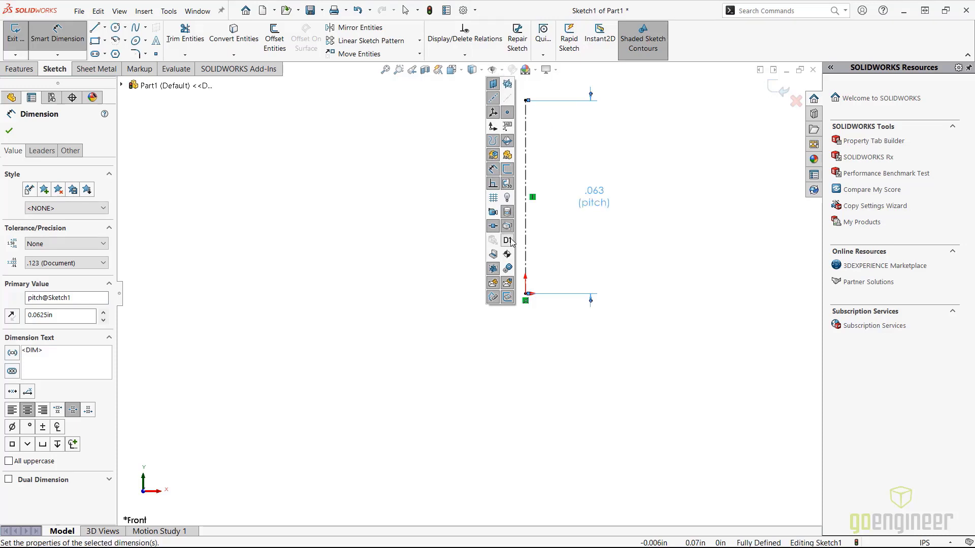
pyautogui.click(741, 210)
# - Sketch a closed four-sided profile from the origin along the centerline, tapering about 0.048 in leftward to a vertical side about 0.009 in long
pyautogui.scroll(4, 529, 207)
pyautogui.scroll(-3, 528, 216)
pyautogui.scroll(-1, 476, 357)
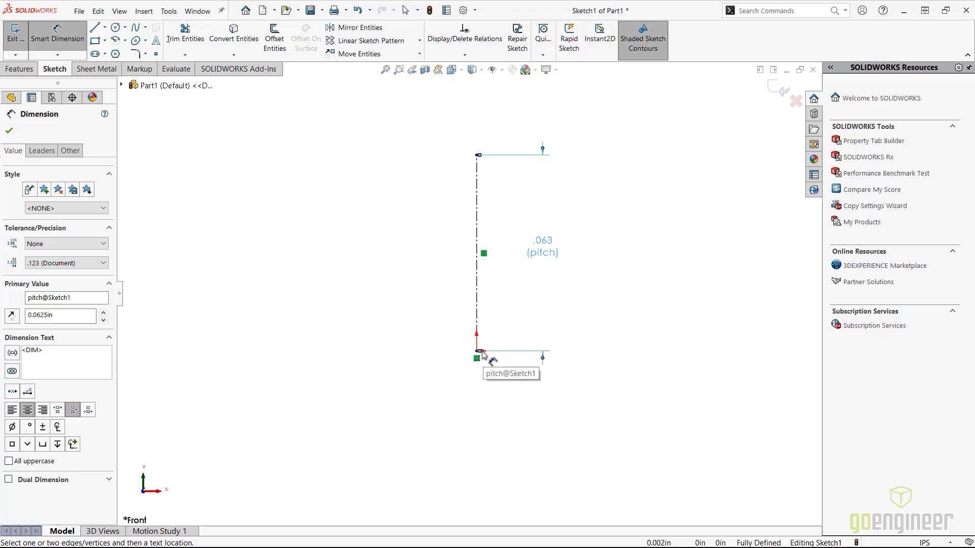
pyautogui.click(94, 27)
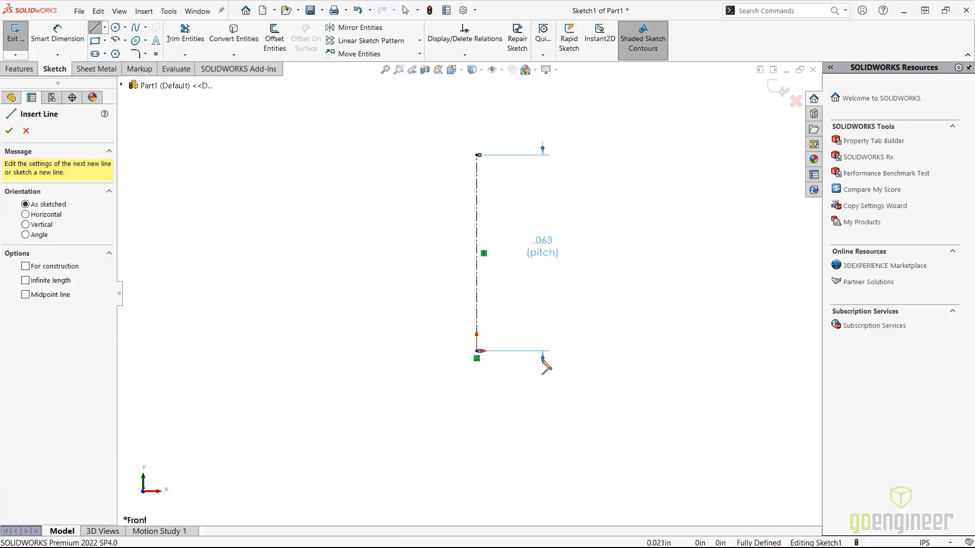
pyautogui.click(477, 351)
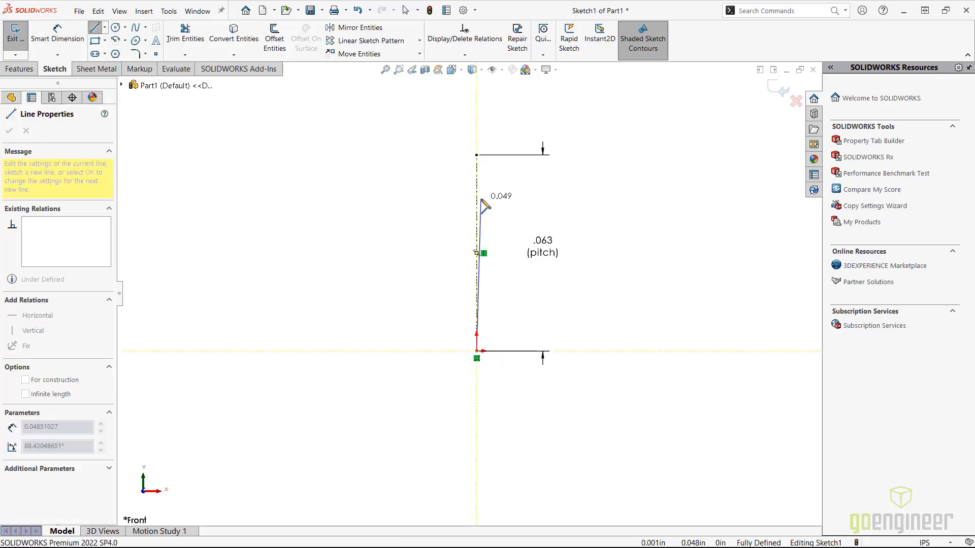
pyautogui.click(476, 184)
pyautogui.click(325, 238)
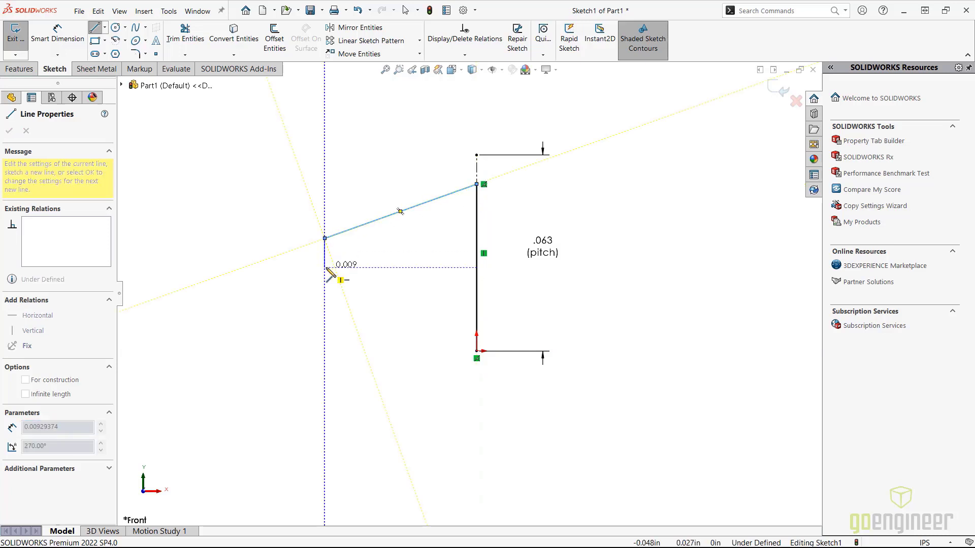
pyautogui.click(477, 351)
pyautogui.press('Escape')
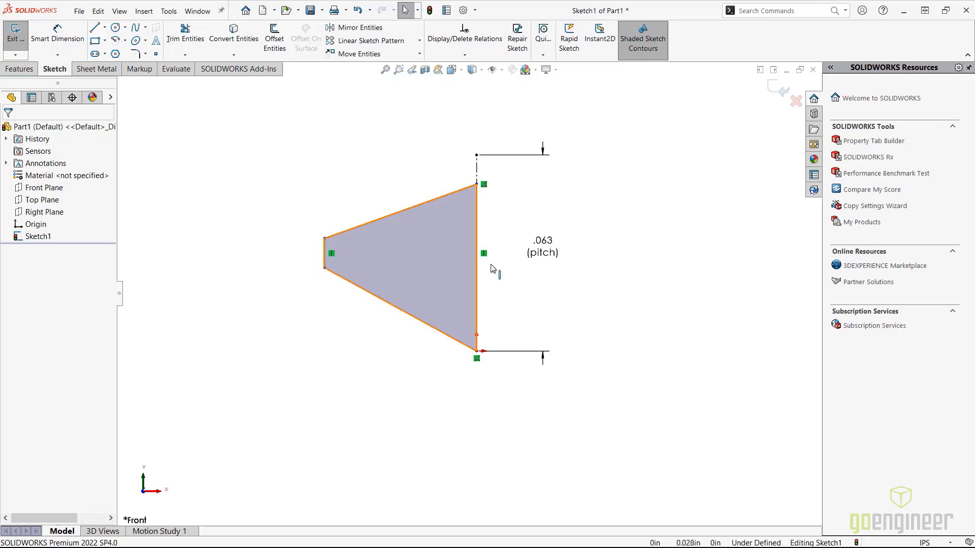
# - Draw a centerline between the midpoints of the profile's two vertical sides and make it horizontal
pyautogui.click(105, 27)
pyautogui.click(118, 53)
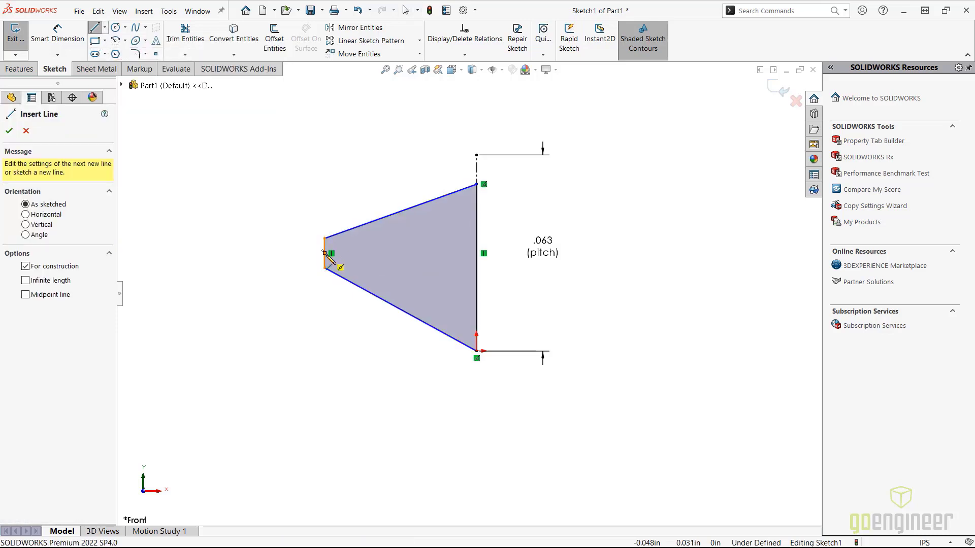
pyautogui.click(325, 253)
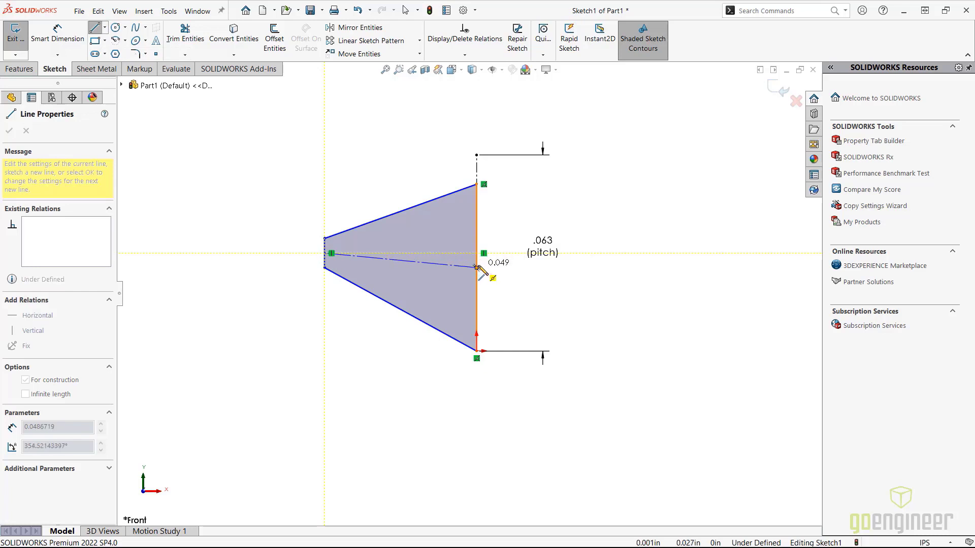
pyautogui.click(476, 260)
pyautogui.press('Escape')
pyautogui.click(429, 264)
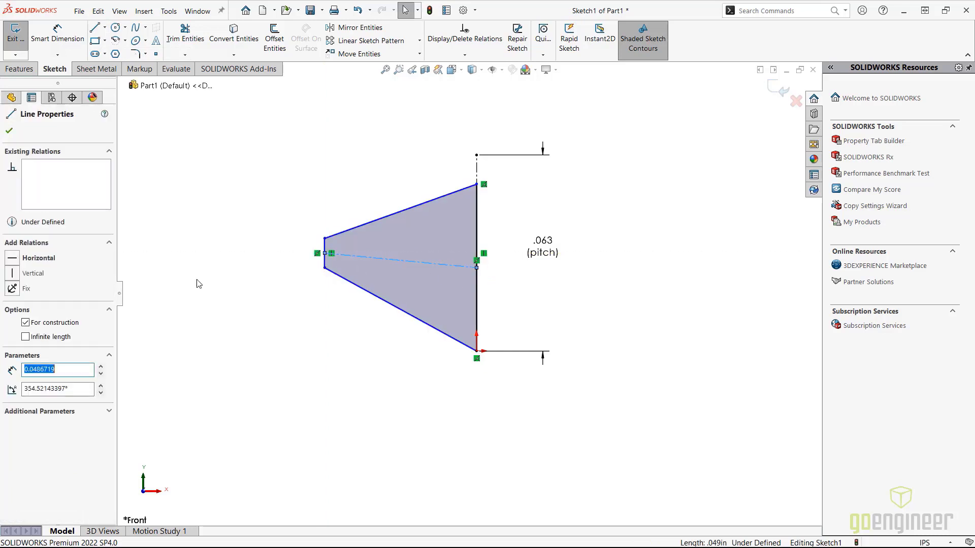
pyautogui.click(17, 258)
pyautogui.click(202, 206)
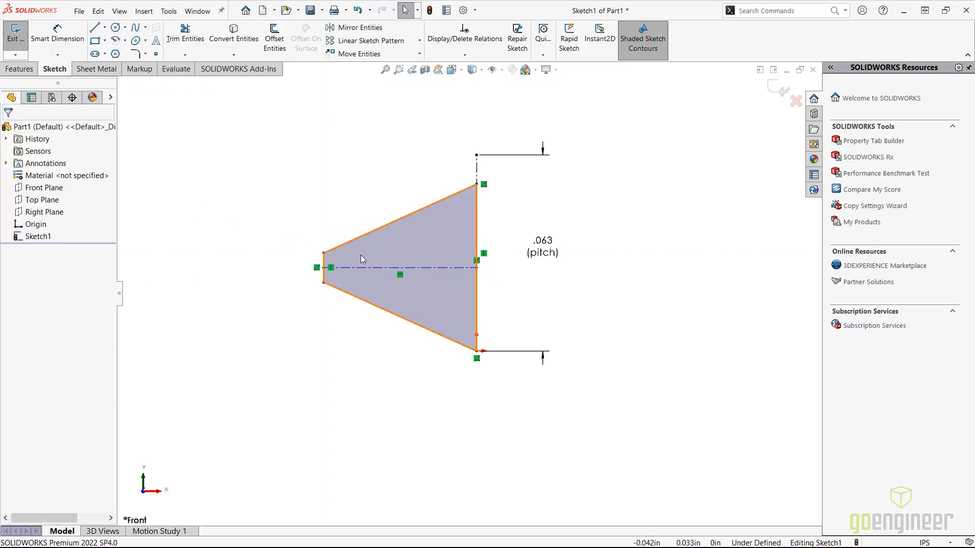
# - Dimension the angle between the profile's two sloped sides to 60 degrees
pyautogui.click(58, 36)
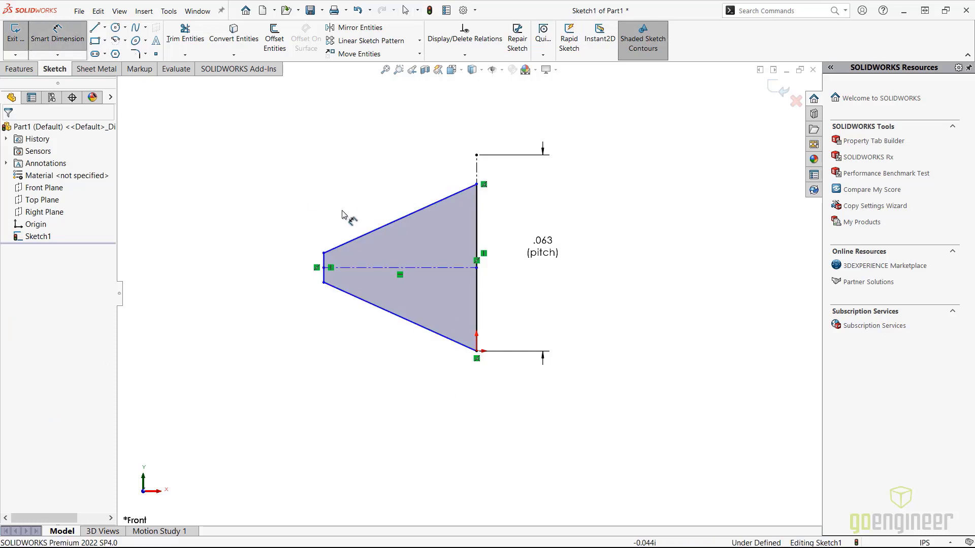
pyautogui.click(415, 218)
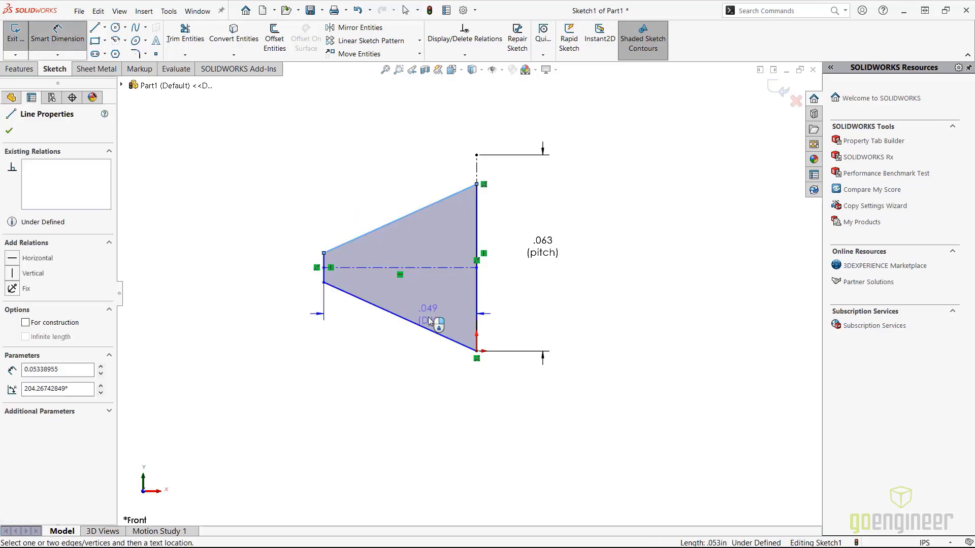
pyautogui.click(425, 327)
pyautogui.click(517, 302)
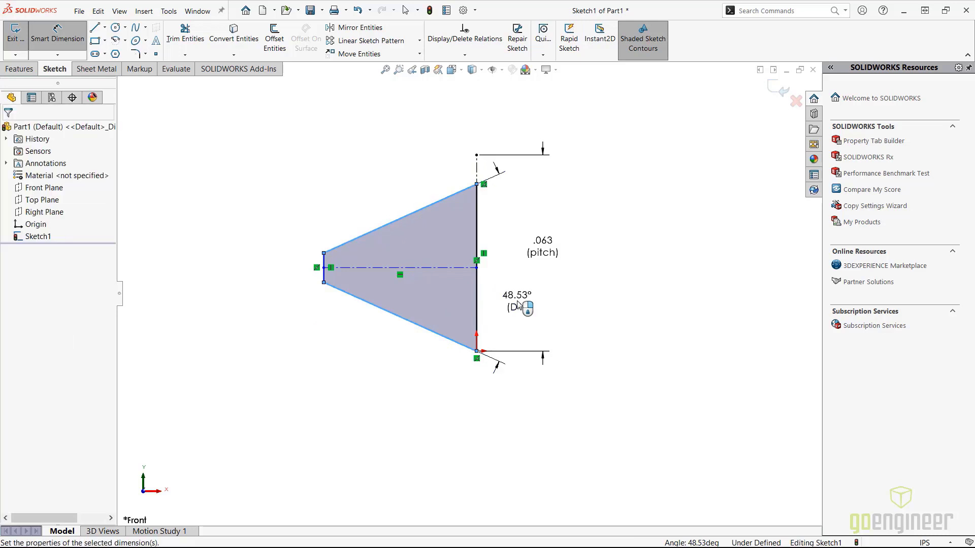
pyautogui.write('60')
pyautogui.press('Return')
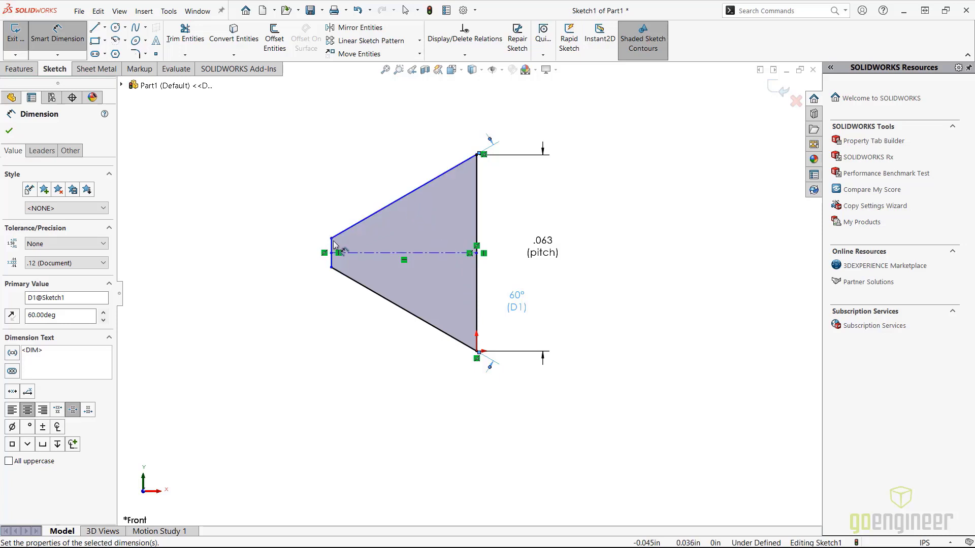
# - Dimension the profile's short vertical side with an equation equal to the pitch dimension divided by 4
pyautogui.click(331, 259)
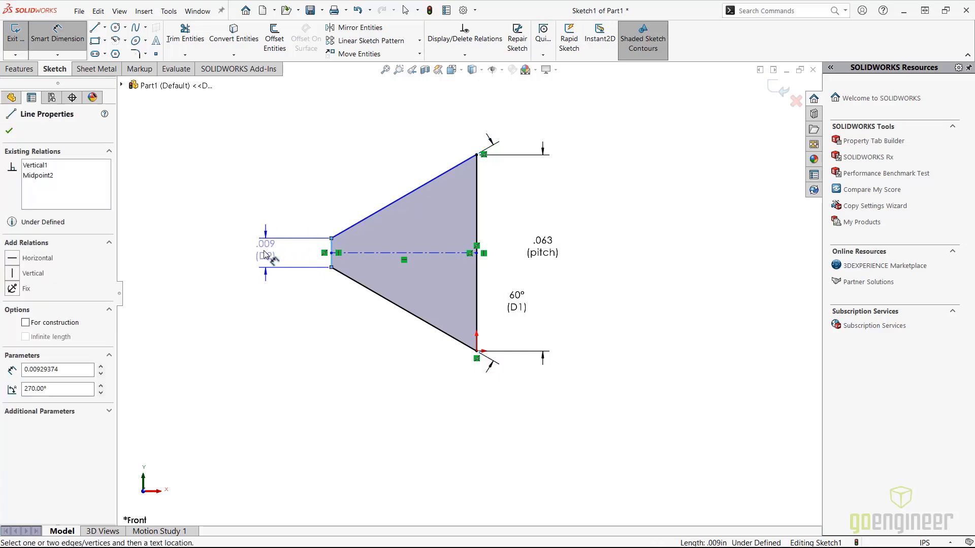
pyautogui.click(249, 252)
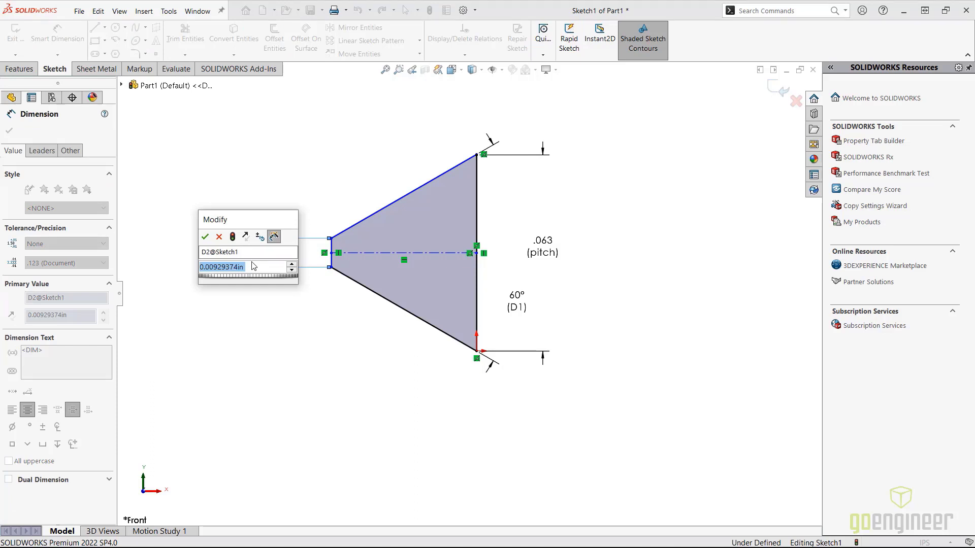
pyautogui.write('=')
pyautogui.moveTo(254, 295)
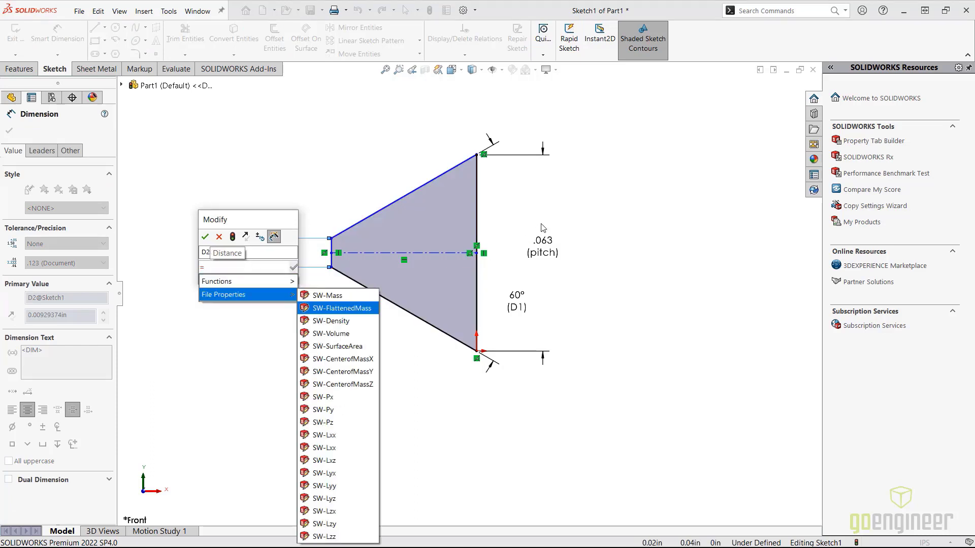
pyautogui.click(550, 249)
pyautogui.write('/4')
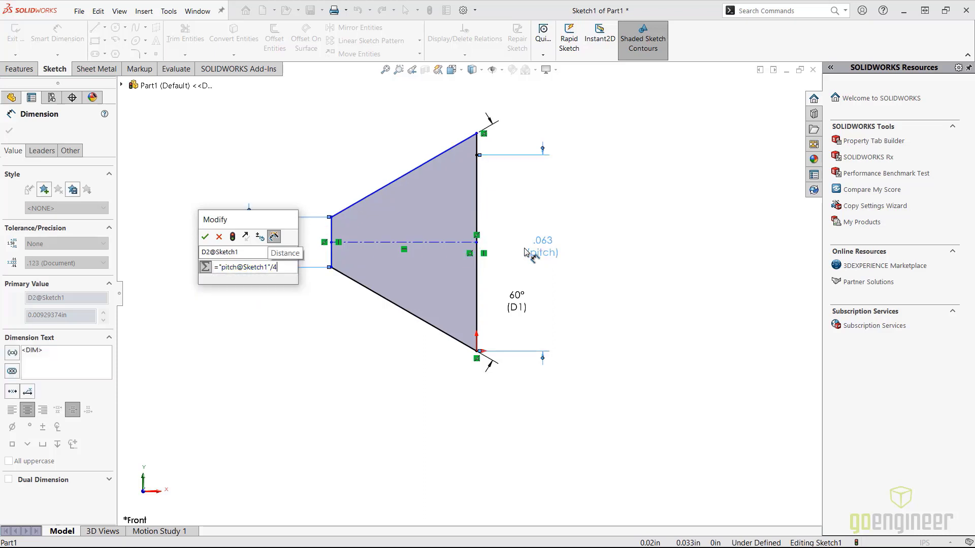
pyautogui.click(205, 236)
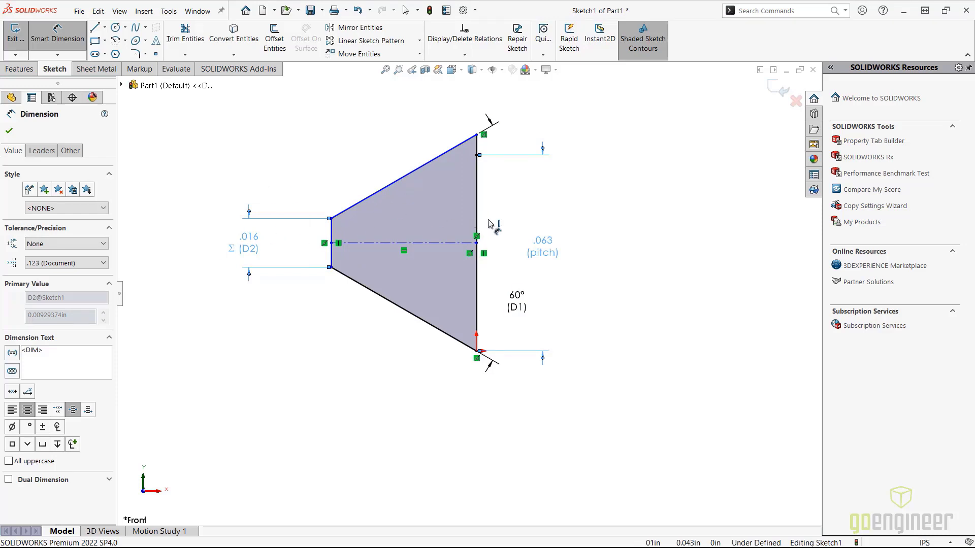
# - Dimension the horizontal distance between the profile's two vertical sides as 3/8-.3073 in
pyautogui.click(333, 235)
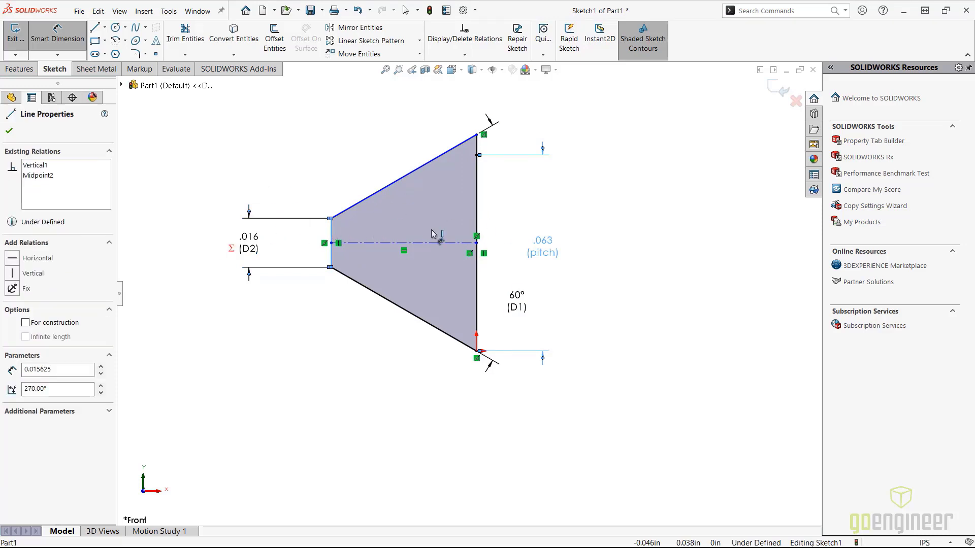
pyautogui.click(476, 226)
pyautogui.click(412, 417)
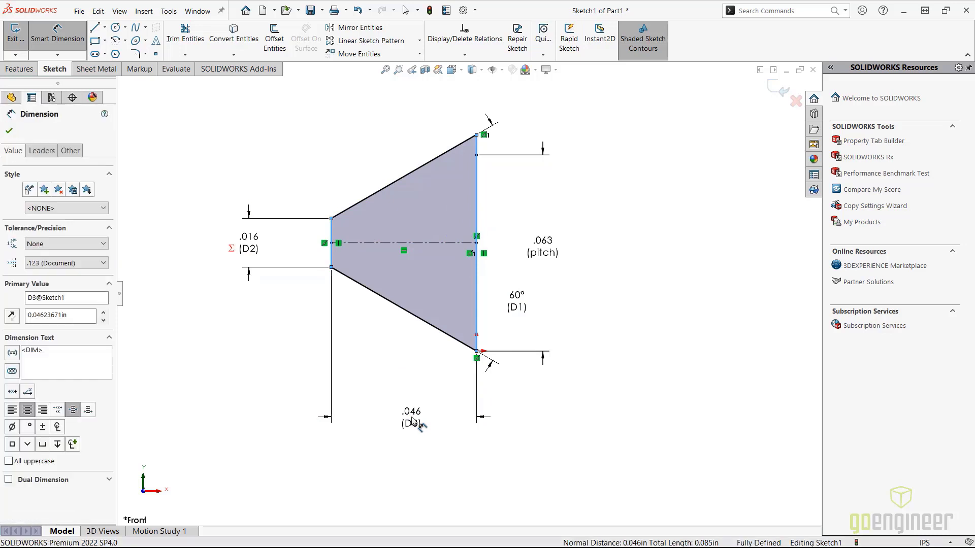
pyautogui.write('3/8')
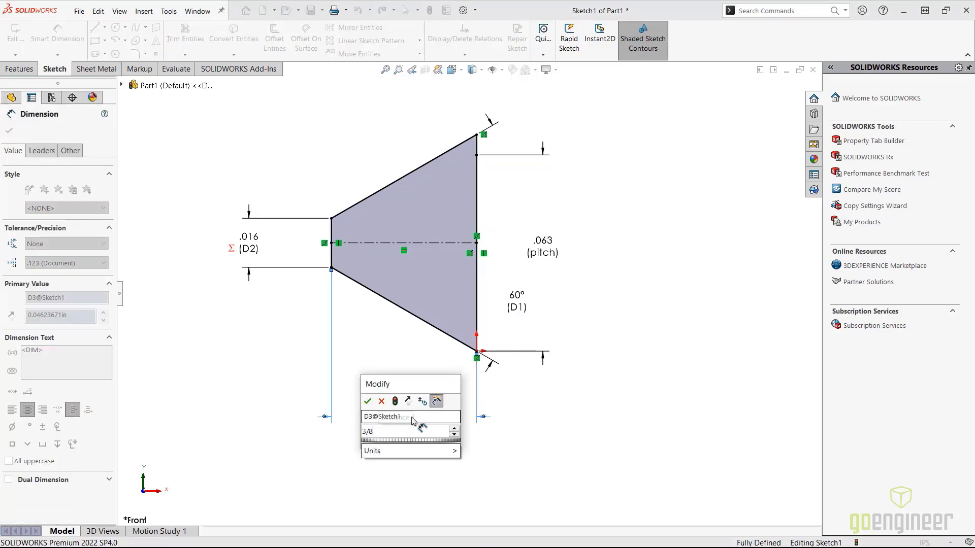
pyautogui.write('-')
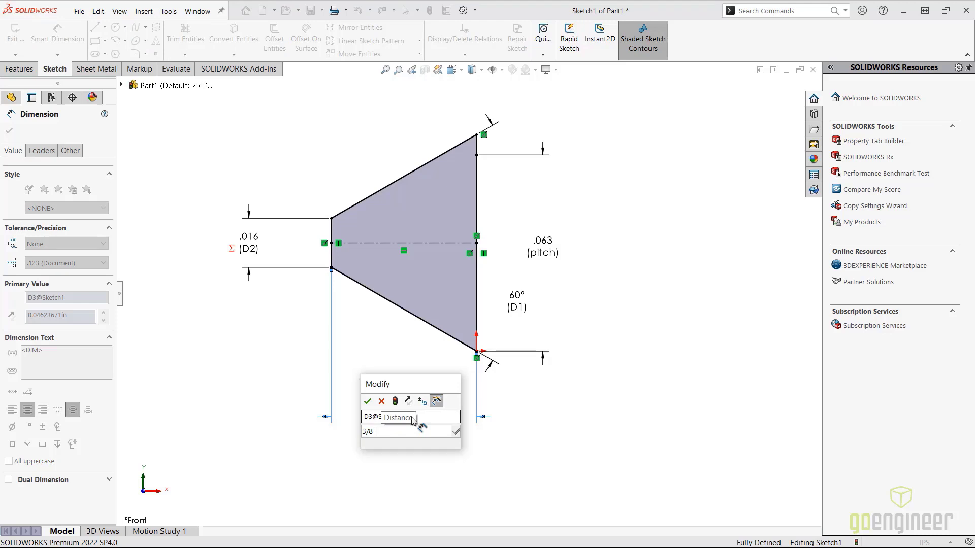
pyautogui.write('.307')
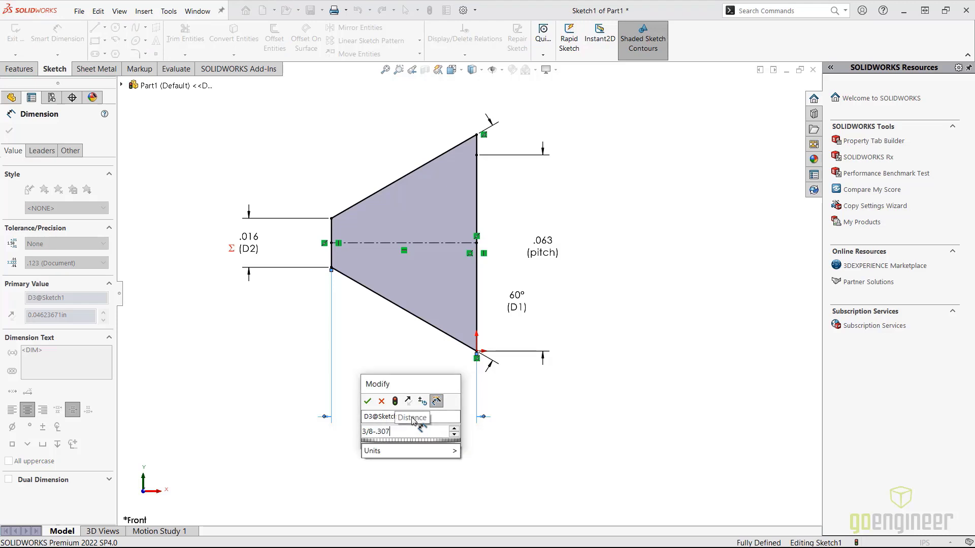
pyautogui.write('3')
pyautogui.press('Return')
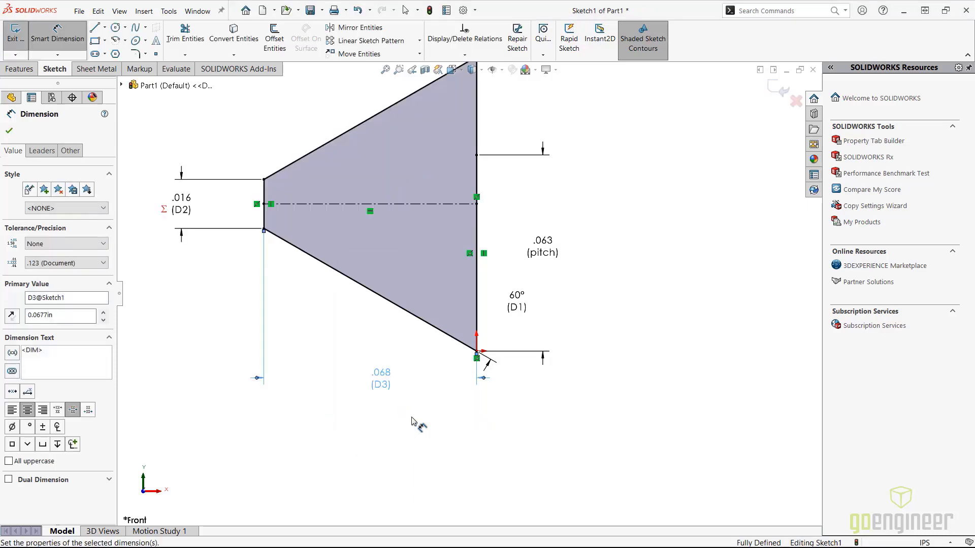
# - Halve the horizontal distance between the vertical sides by setting it to 0.0677in/2
pyautogui.doubleClick(387, 385)
pyautogui.click(391, 398)
pyautogui.write('/2')
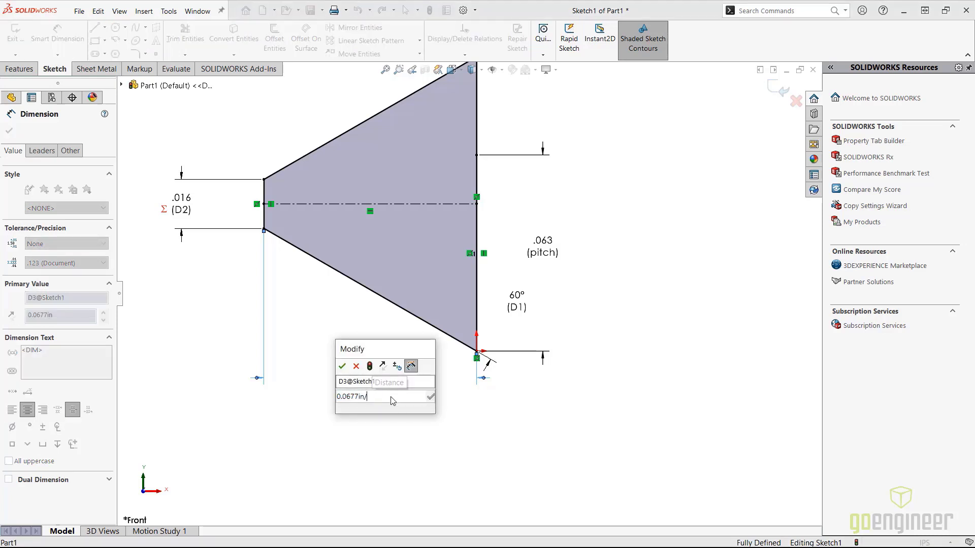
pyautogui.press('Return')
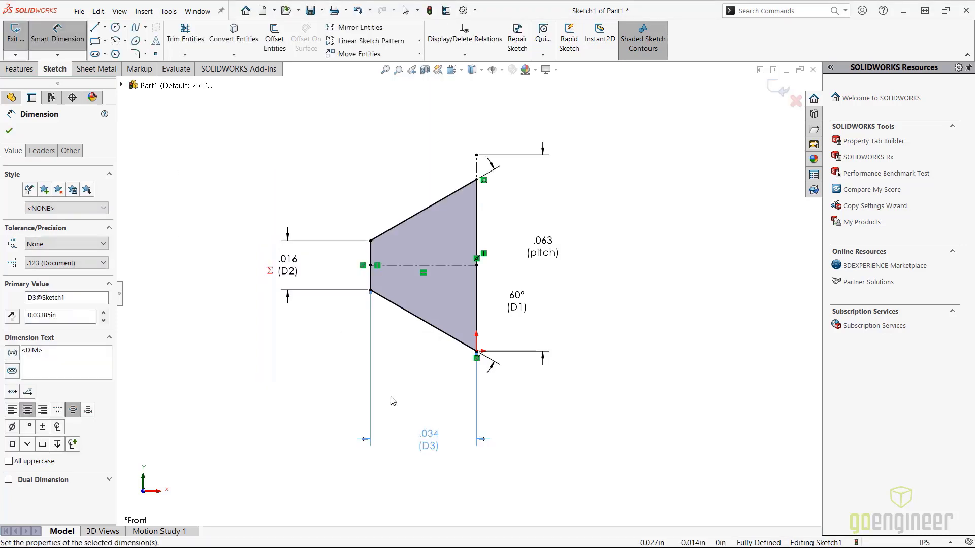
# - Rename the horizontal distance dimension to profile height
pyautogui.doubleClick(433, 448)
pyautogui.doubleClick(445, 444)
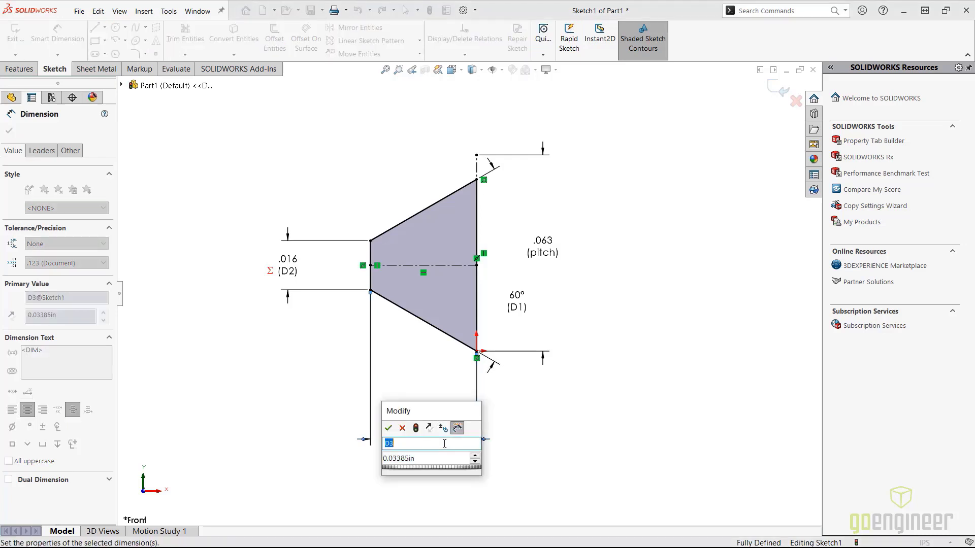
pyautogui.write('profile height')
pyautogui.press('Tab')
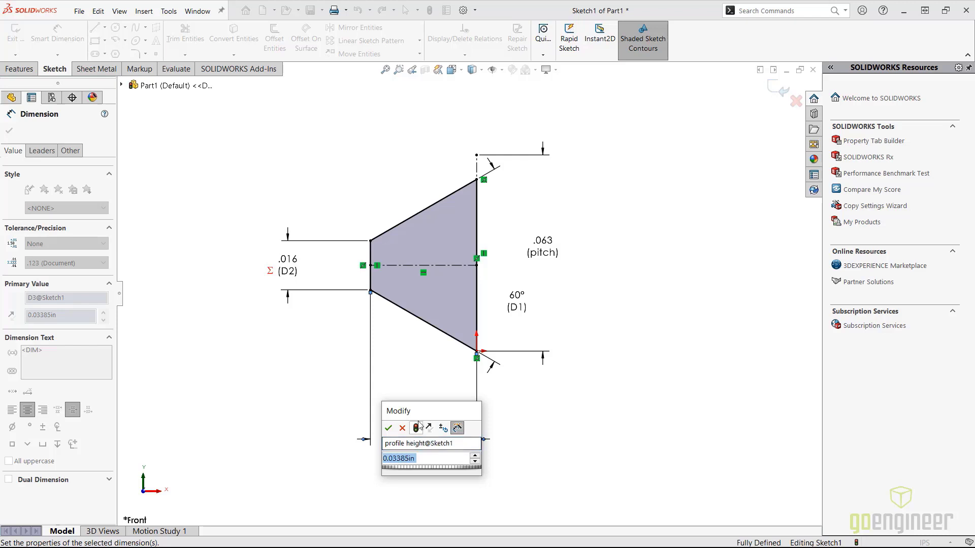
pyautogui.click(389, 428)
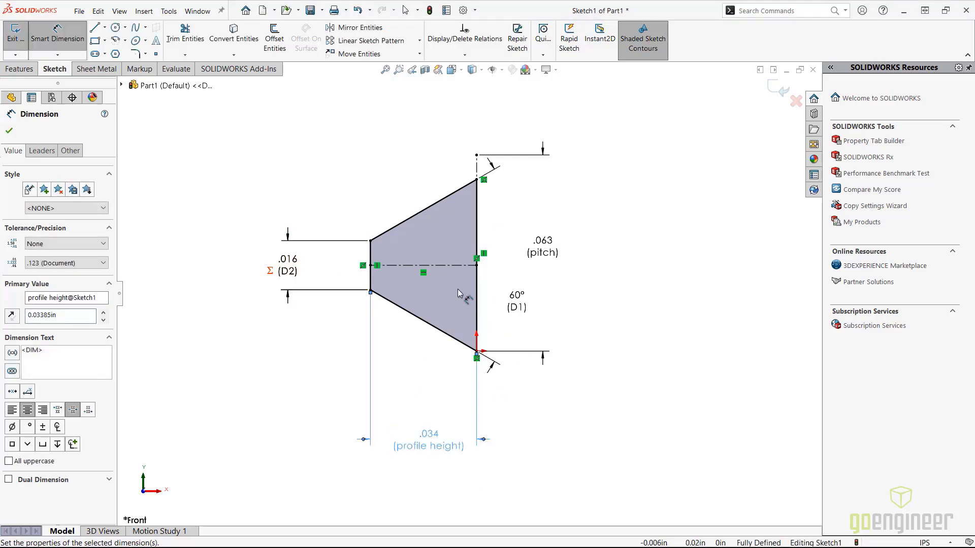
pyautogui.click(654, 301)
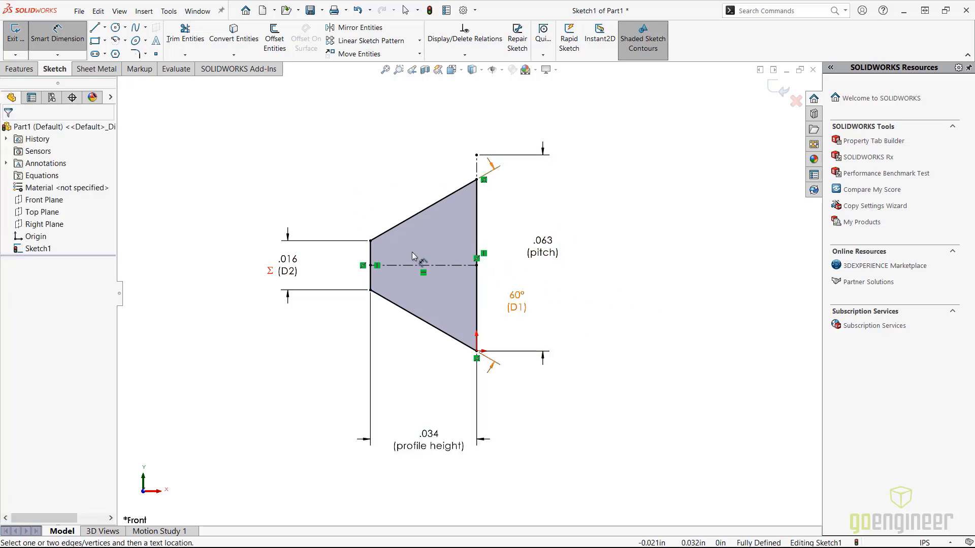
# - Exit the sketch and, with Sketch1 selected, start saving the part as file type Lib Feat Part (*.sldlfp)
pyautogui.click(23, 38)
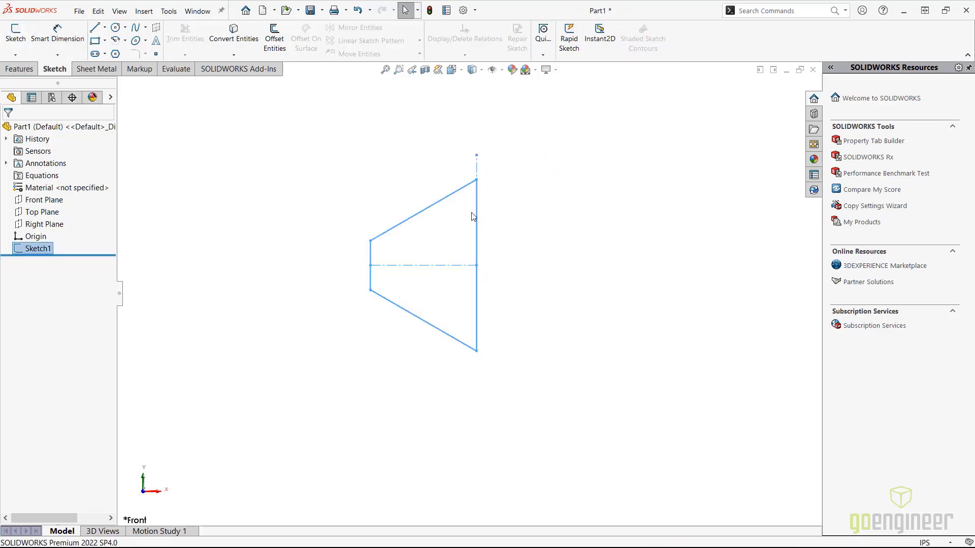
pyautogui.moveTo(43, 249)
pyautogui.click(323, 10)
pyautogui.click(333, 38)
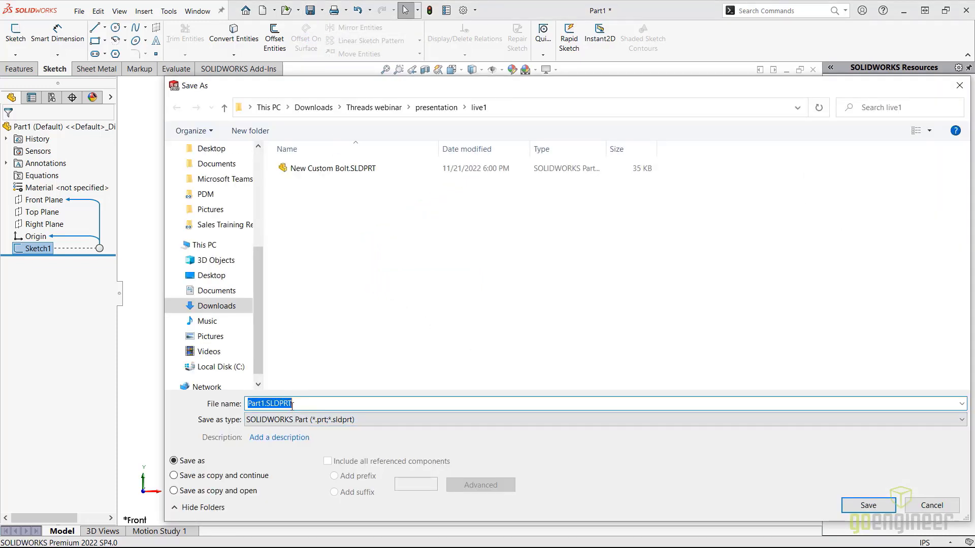
pyautogui.click(325, 420)
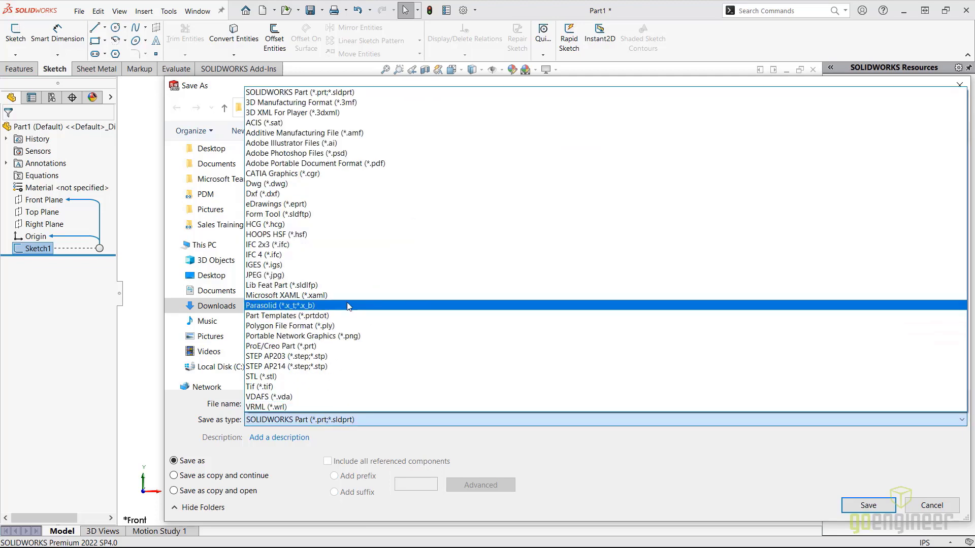
pyautogui.click(279, 286)
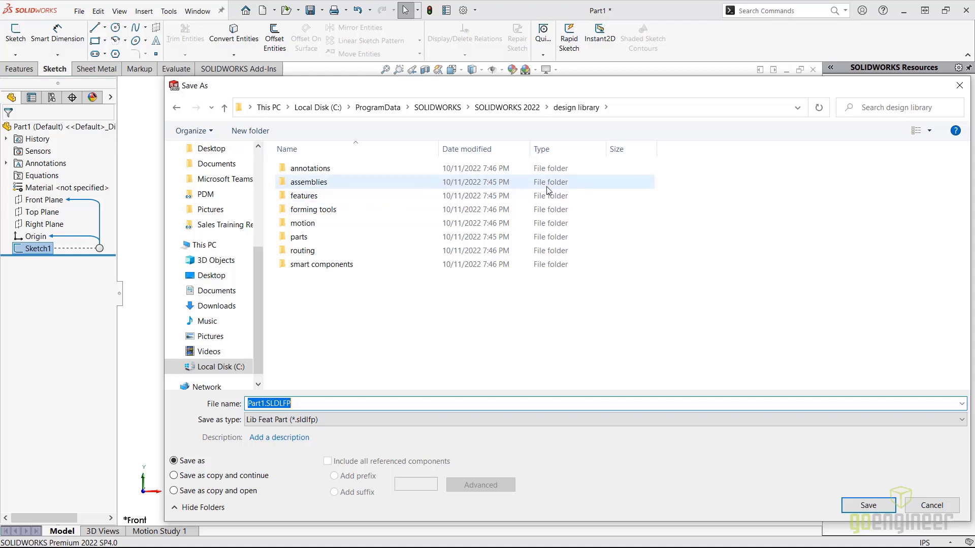
# - Save the library part as Custom 3816.SLDLFP in the SOLIDWORKS 2022 Thread Profiles folder, replacing the existing file
pyautogui.click(516, 107)
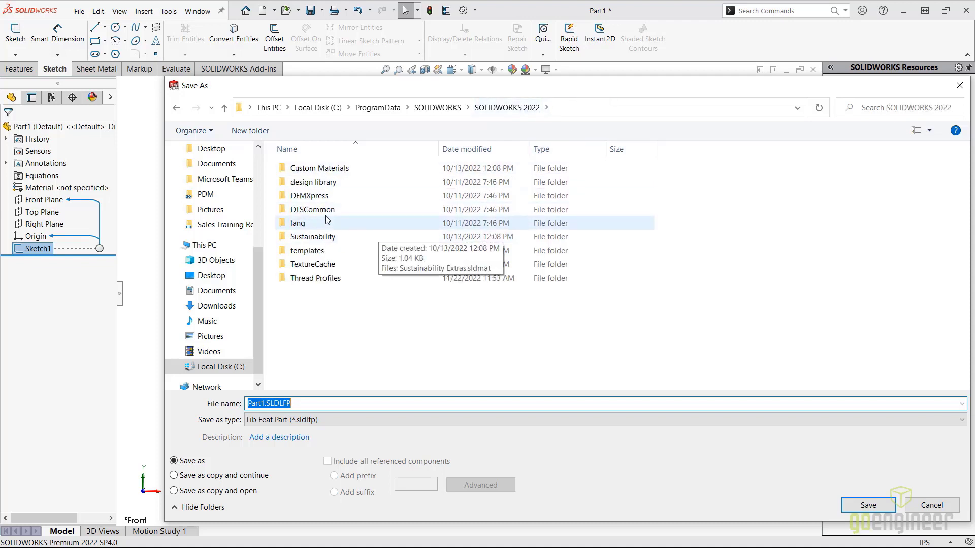
pyautogui.doubleClick(316, 278)
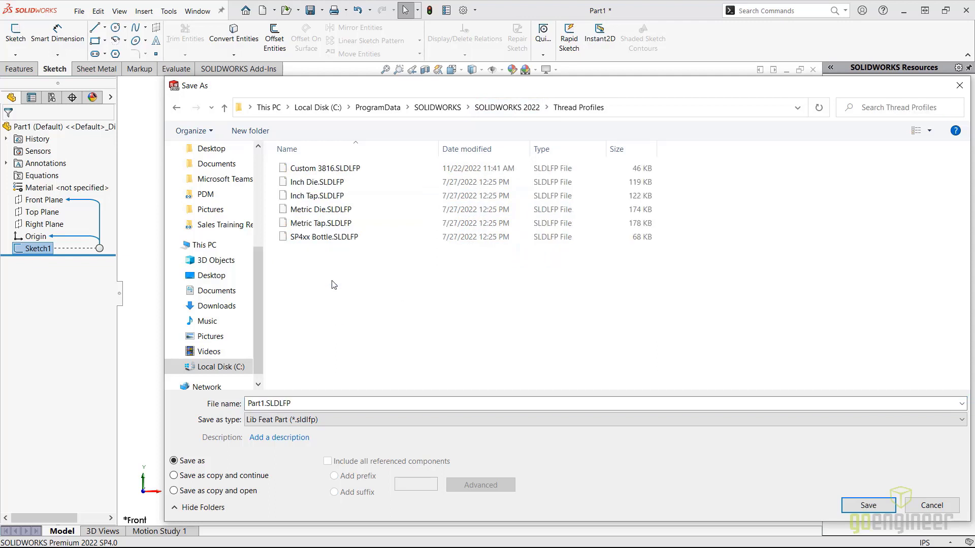
pyautogui.click(649, 106)
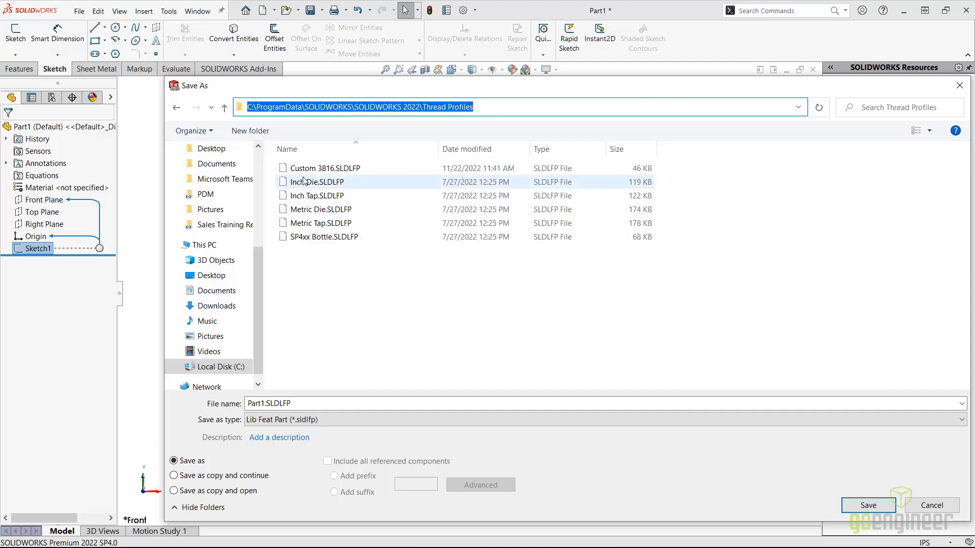
pyautogui.click(300, 404)
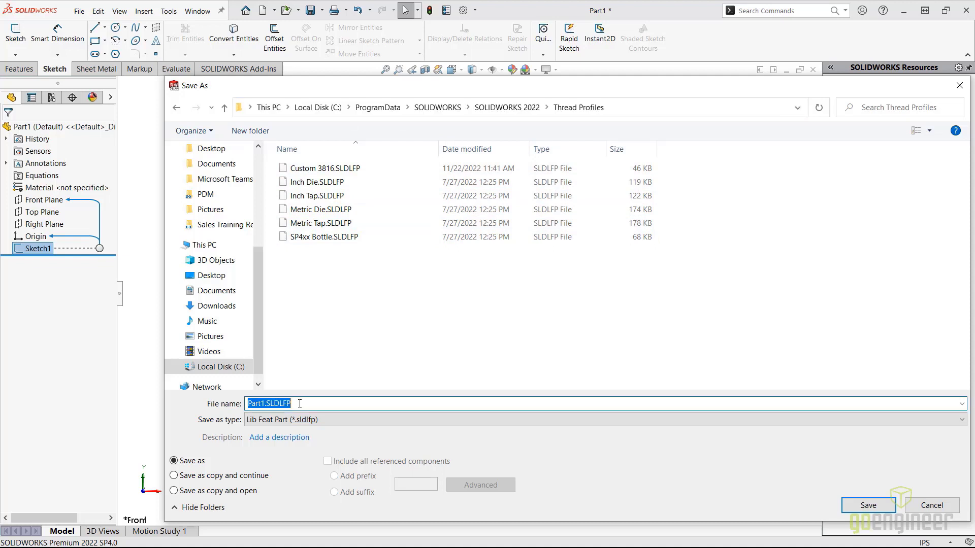
pyautogui.write('Cu')
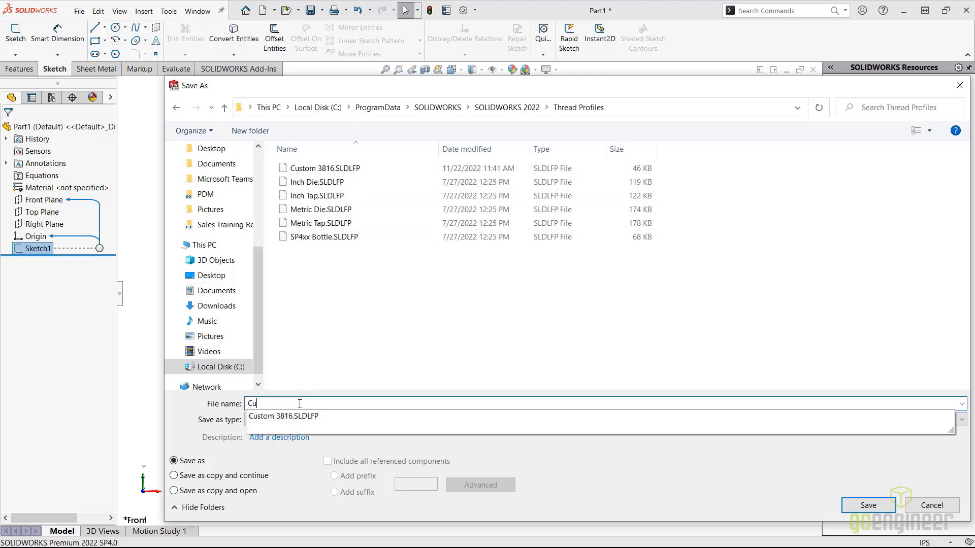
pyautogui.press('Down')
pyautogui.press('Return')
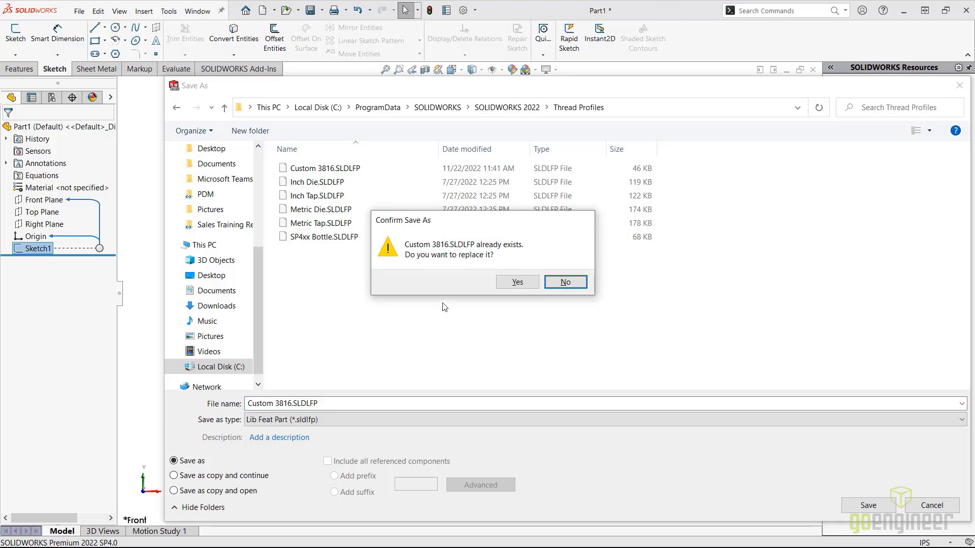
pyautogui.click(512, 282)
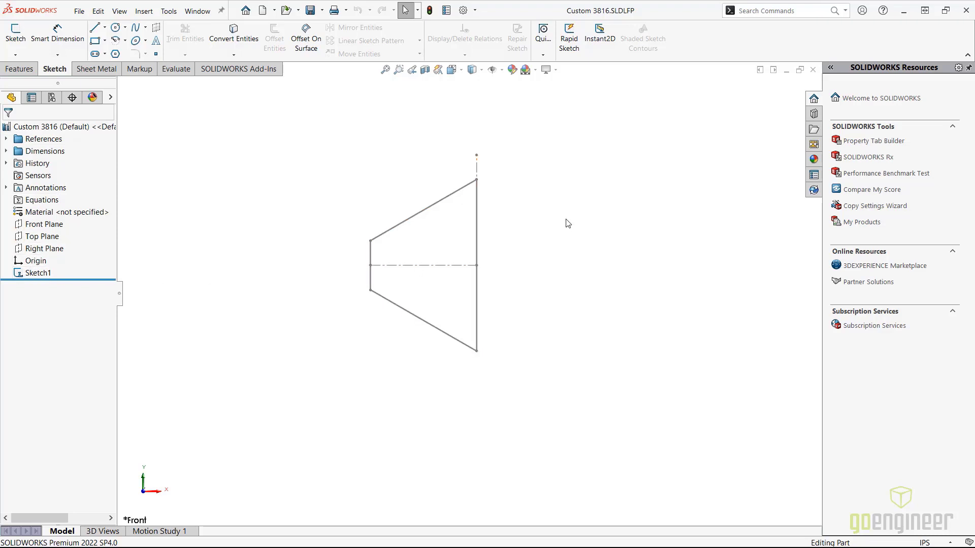
# - Close the library part and start the Thread feature in the New Custom Bolt part
pyautogui.click(813, 70)
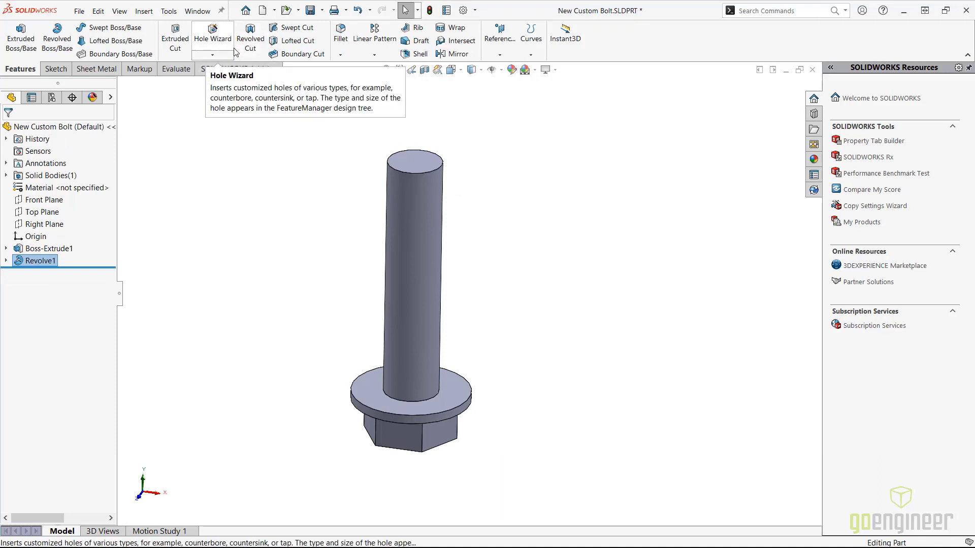
pyautogui.click(212, 55)
pyautogui.click(218, 95)
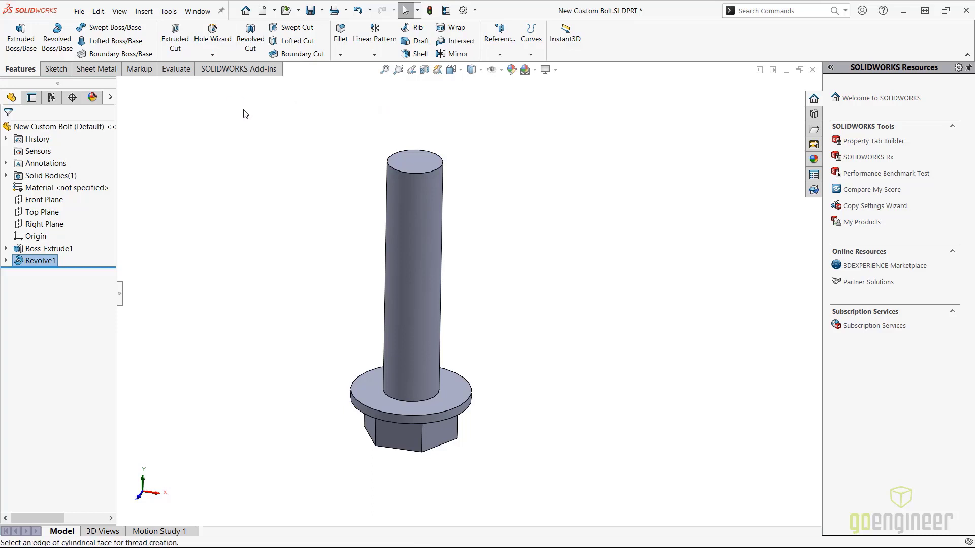
pyautogui.click(566, 298)
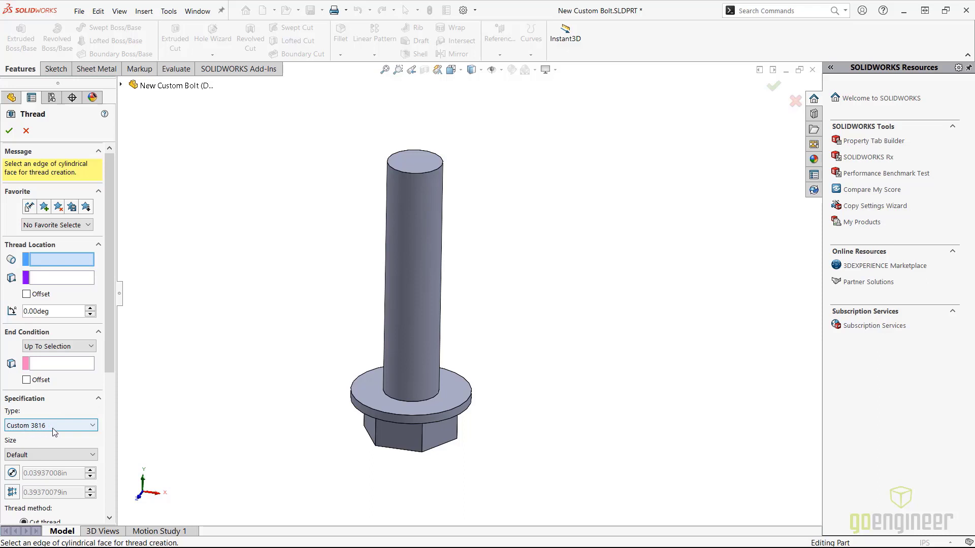
# - Compare the size options of the Custom 3816 and Inch Die thread types, ending with Custom 3816 and the Default size
pyautogui.click(38, 456)
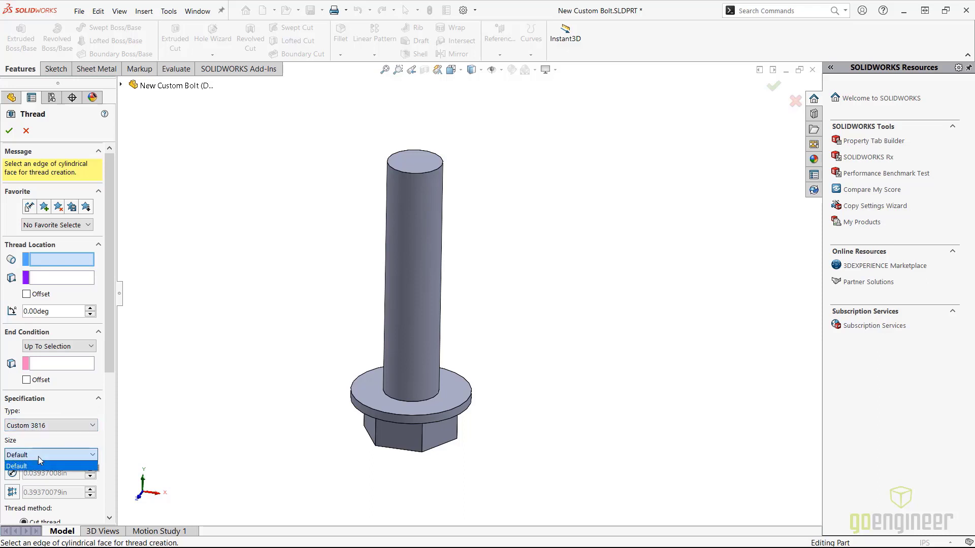
pyautogui.click(36, 466)
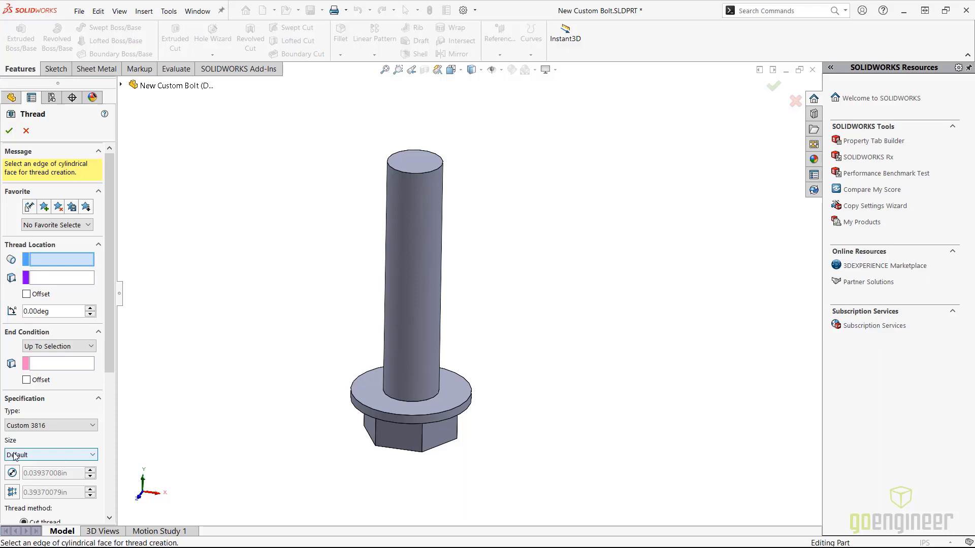
pyautogui.click(29, 455)
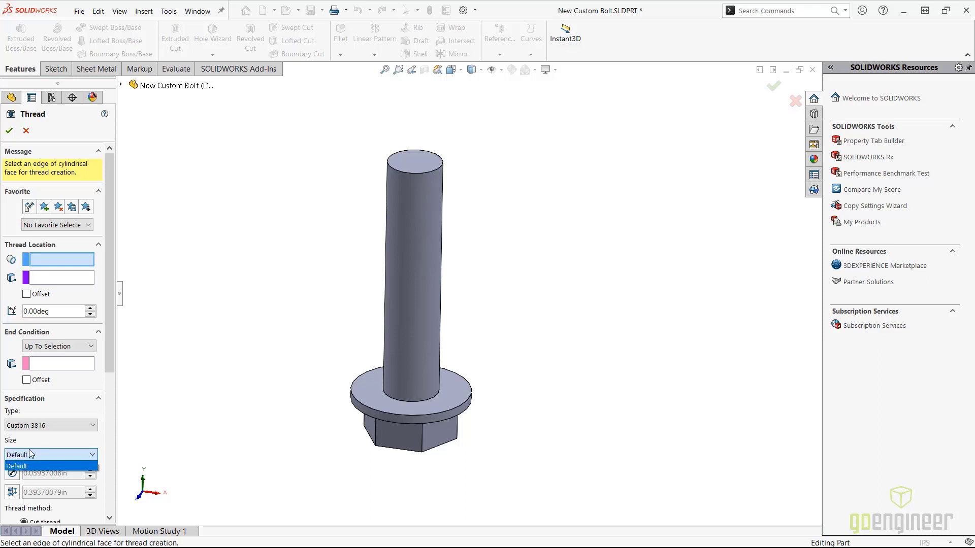
pyautogui.click(46, 429)
pyautogui.click(38, 446)
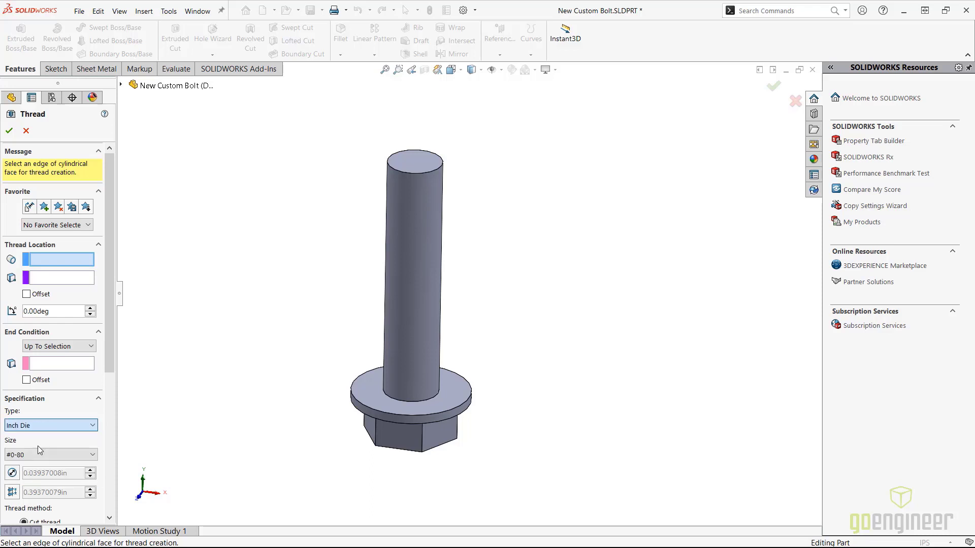
pyautogui.click(41, 453)
pyautogui.click(172, 417)
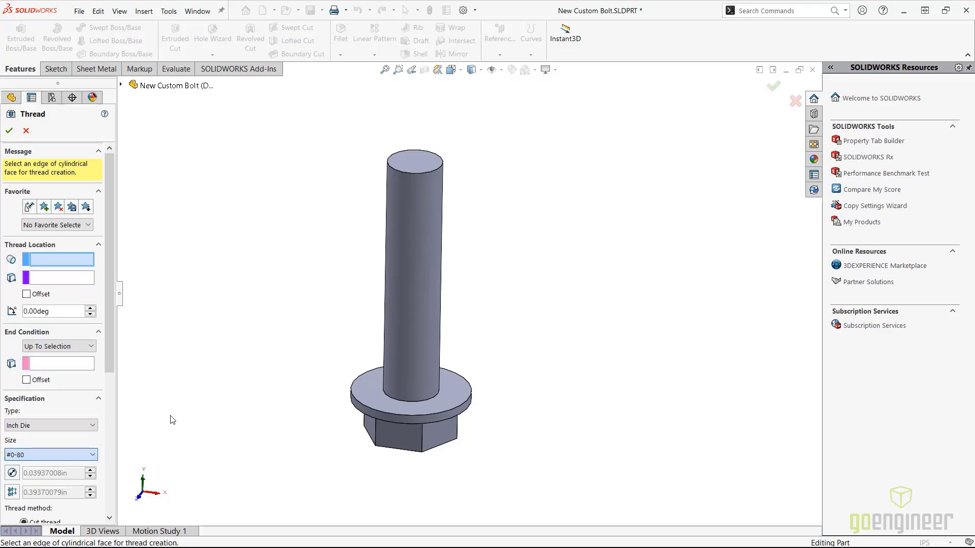
pyautogui.click(58, 432)
pyautogui.click(39, 444)
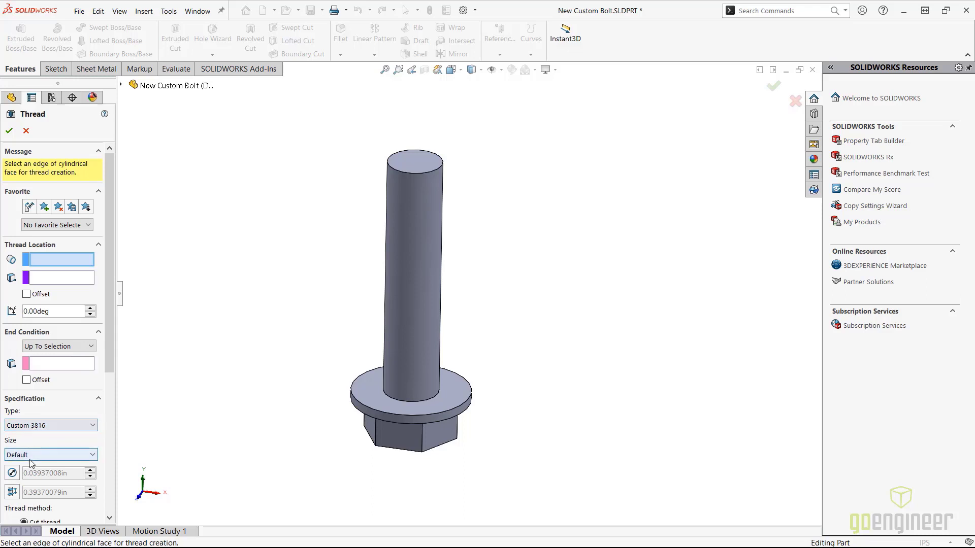
# - Locate the thread on the circular edge at the shank's free end and run it up to the flange's upper face
pyautogui.click(44, 260)
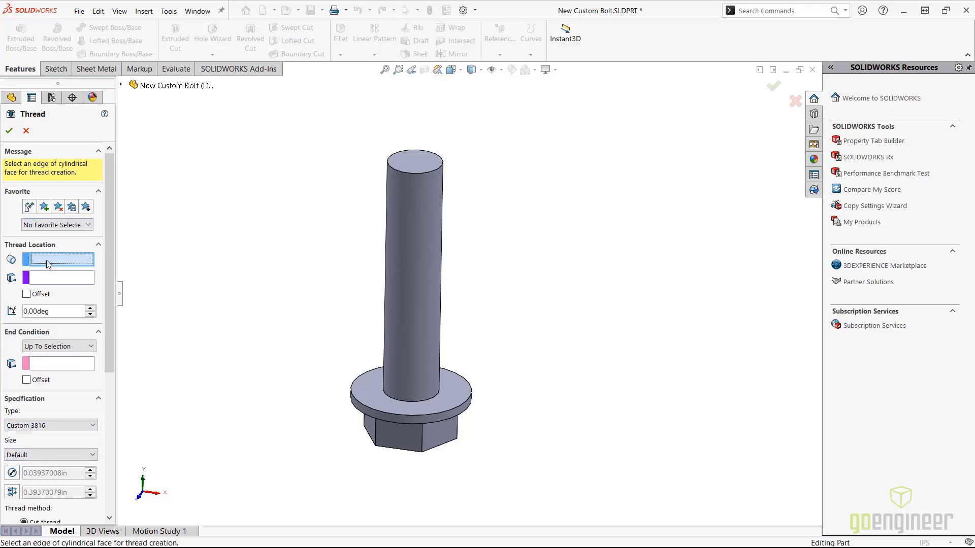
pyautogui.click(405, 175)
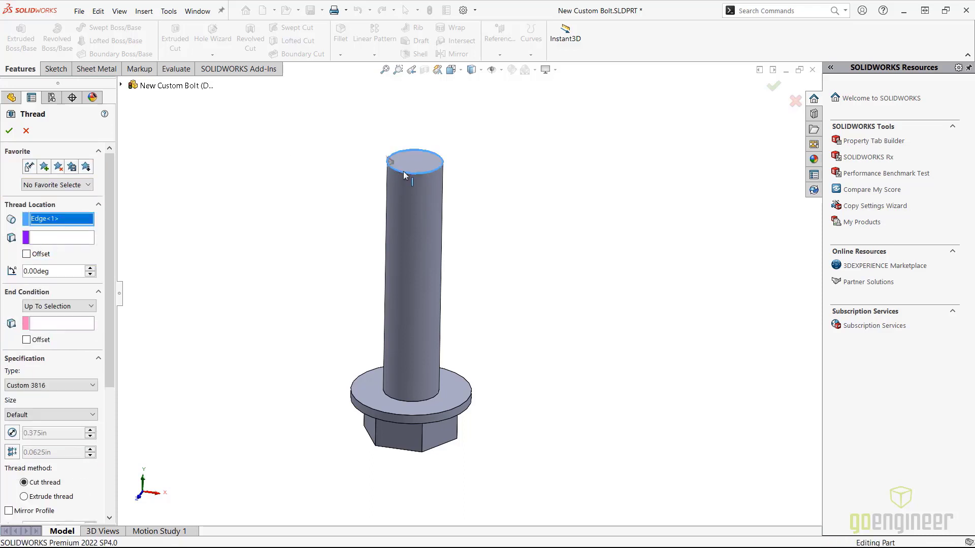
pyautogui.click(61, 324)
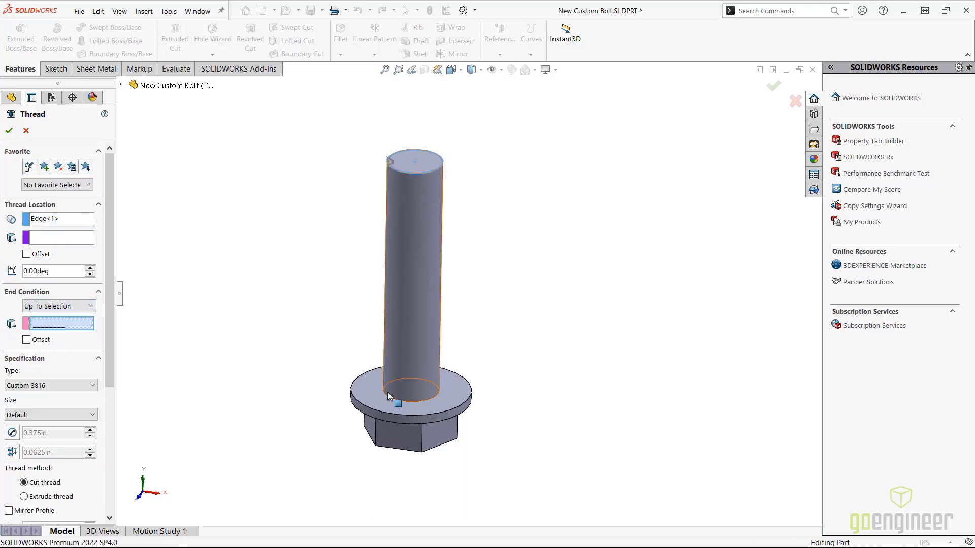
pyautogui.click(367, 387)
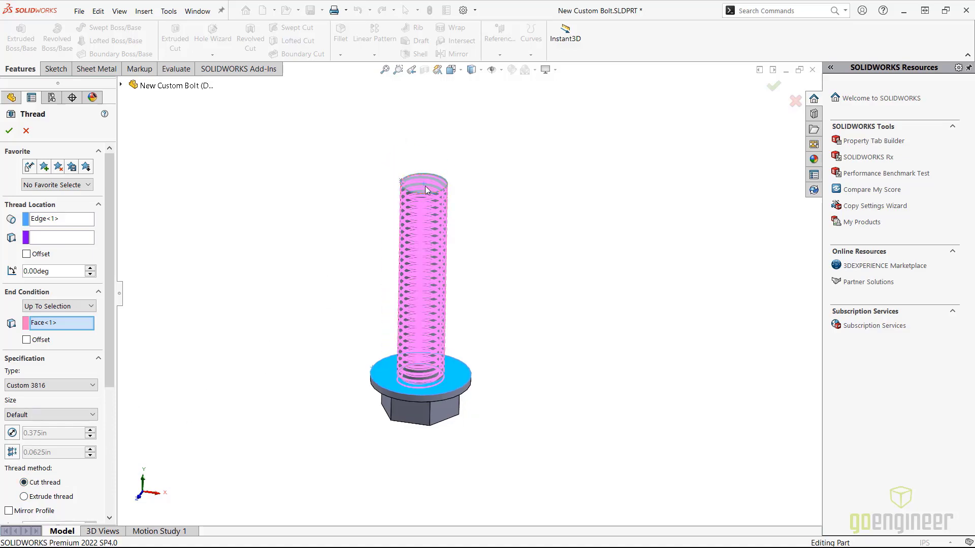
# - Offset the thread start 0.0625 in outward beyond the shank's free end and create the cut thread
pyautogui.scroll(-5, 472, 279)
pyautogui.moveTo(455, 258); pyautogui.dragTo(442, 178, button='middle')
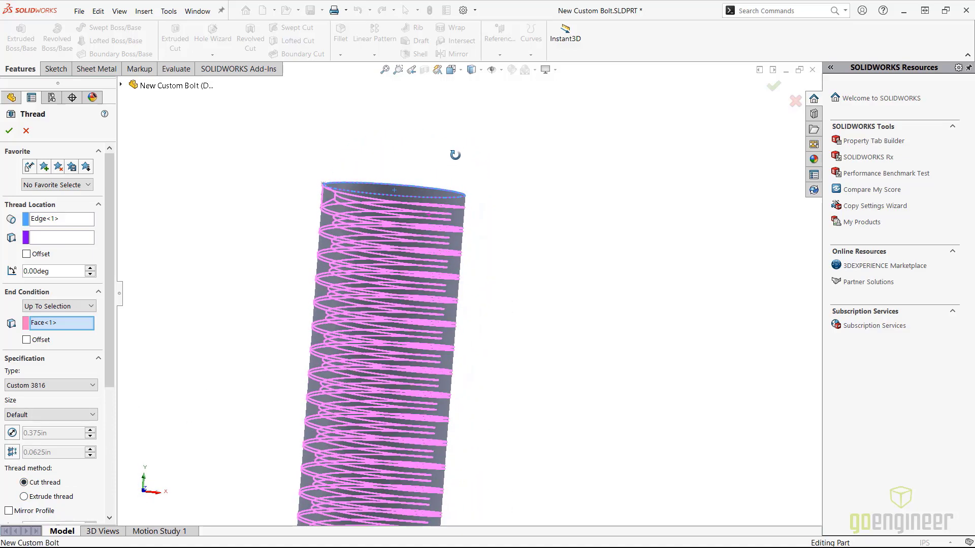
pyautogui.scroll(-8, 340, 206)
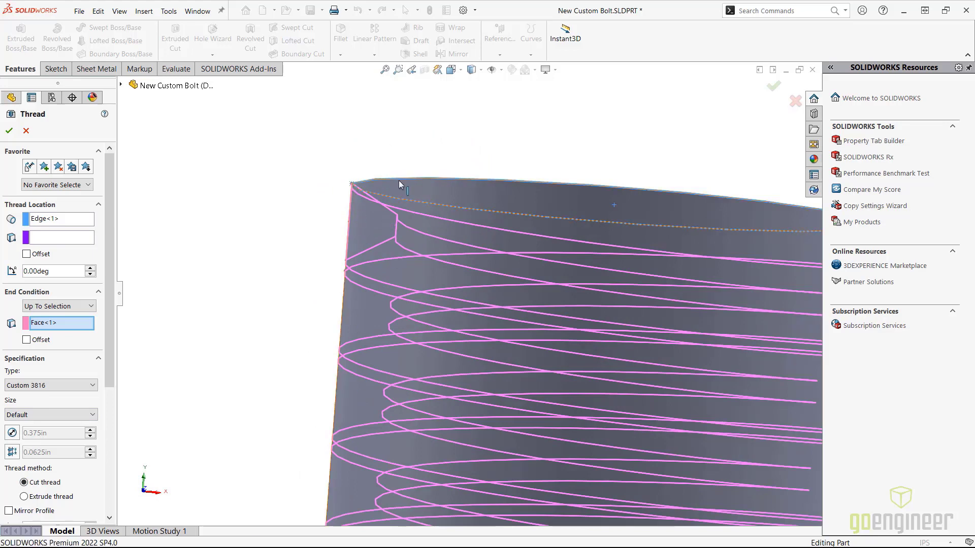
pyautogui.click(26, 254)
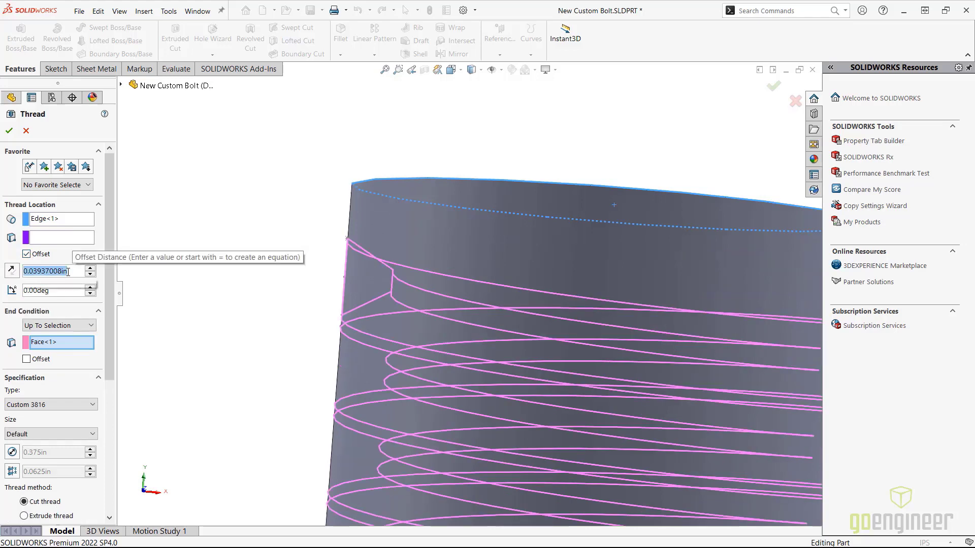
pyautogui.write('.0625')
pyautogui.press('Return')
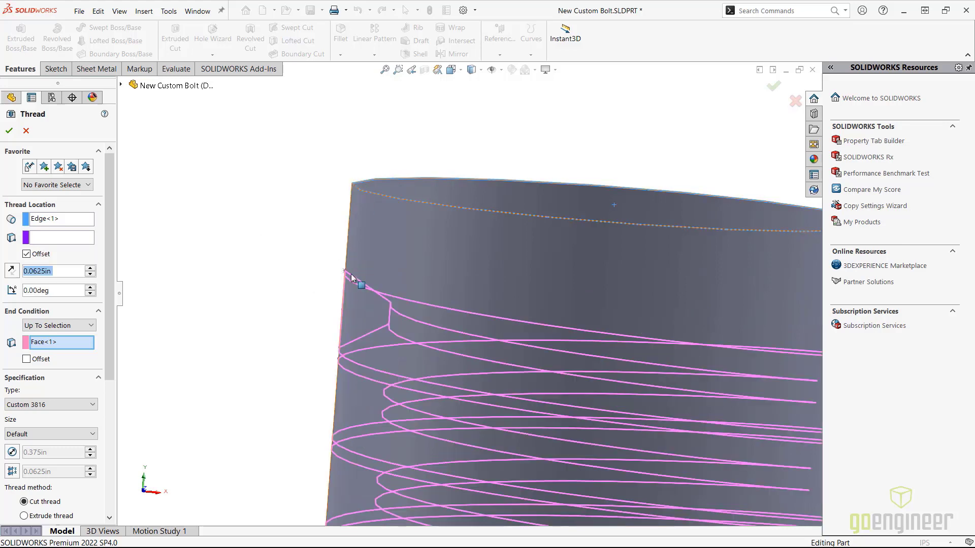
pyautogui.click(11, 271)
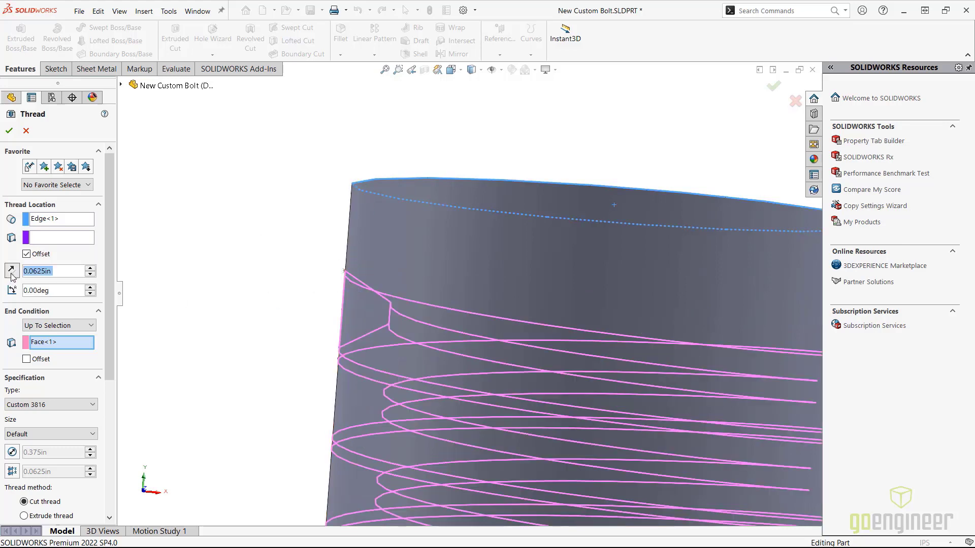
pyautogui.scroll(5, 521, 338)
pyautogui.scroll(5, 482, 400)
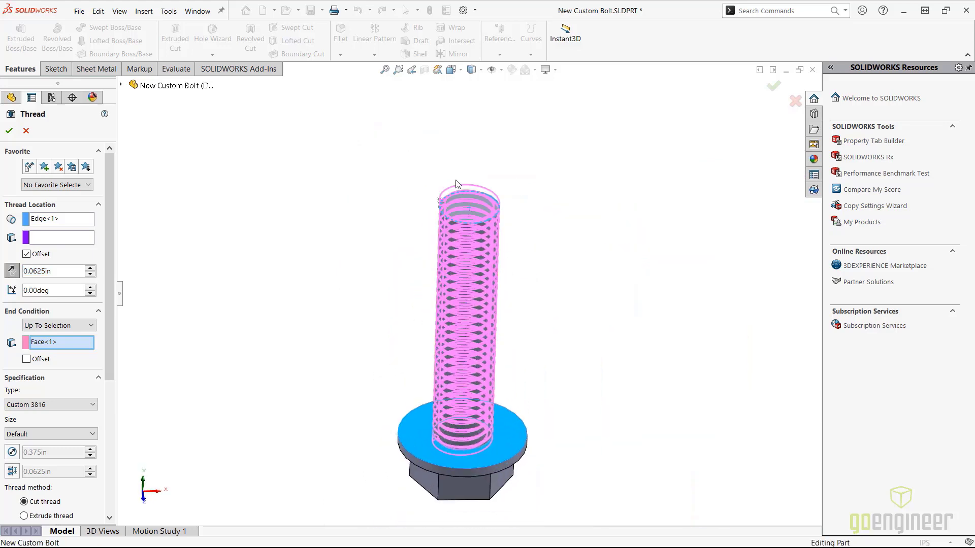
pyautogui.click(10, 131)
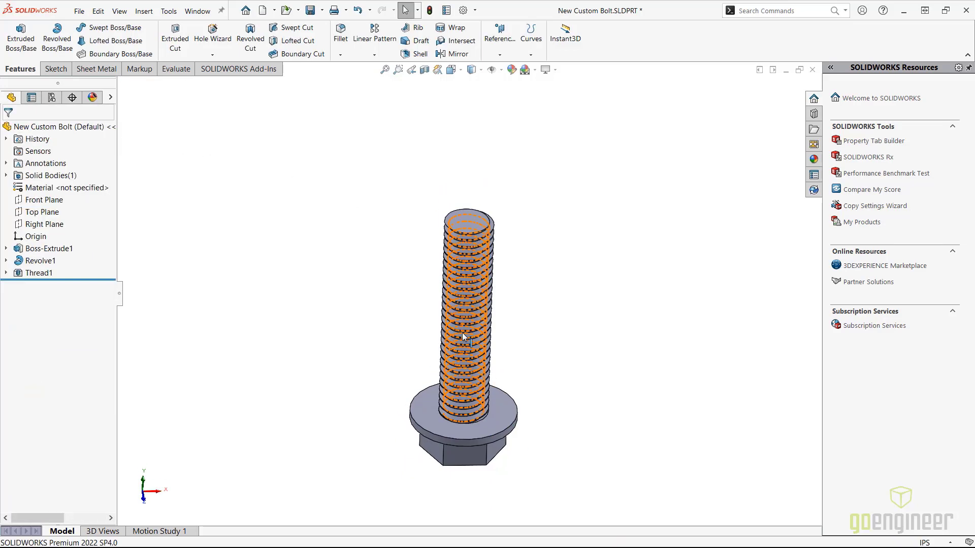
# - Start a sketch on the flange's upper face where the thread runs out, with the flange's outer circular edge converted into it
pyautogui.scroll(-3, 479, 370)
pyautogui.moveTo(481, 372); pyautogui.dragTo(485, 396, button='middle')
pyautogui.scroll(1, 477, 320)
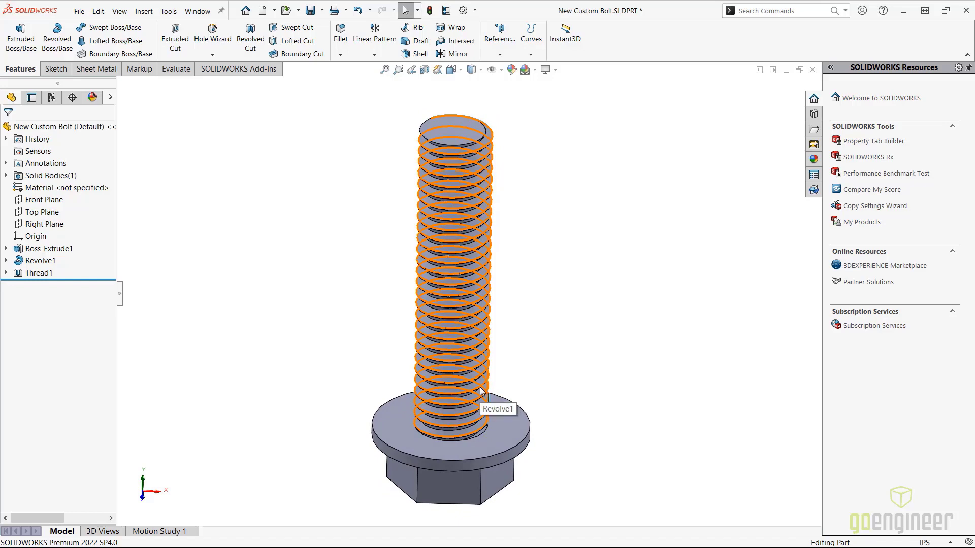
pyautogui.scroll(-10, 489, 445)
pyautogui.scroll(10, 455, 358)
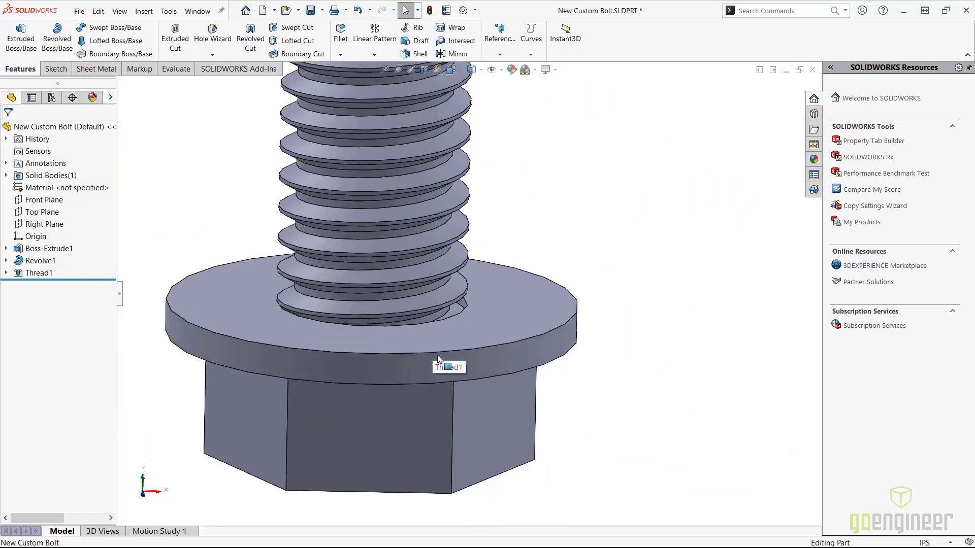
pyautogui.rightClick(470, 331)
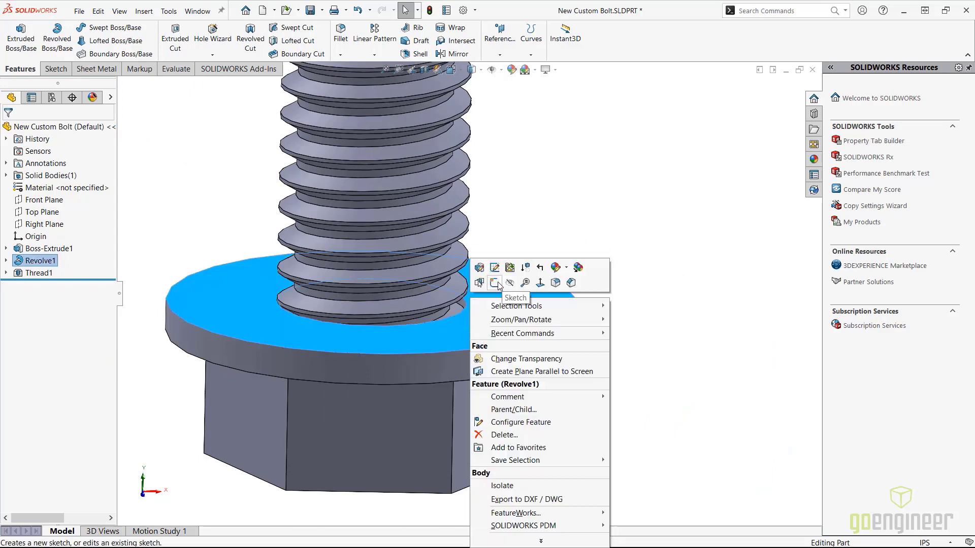
pyautogui.click(495, 282)
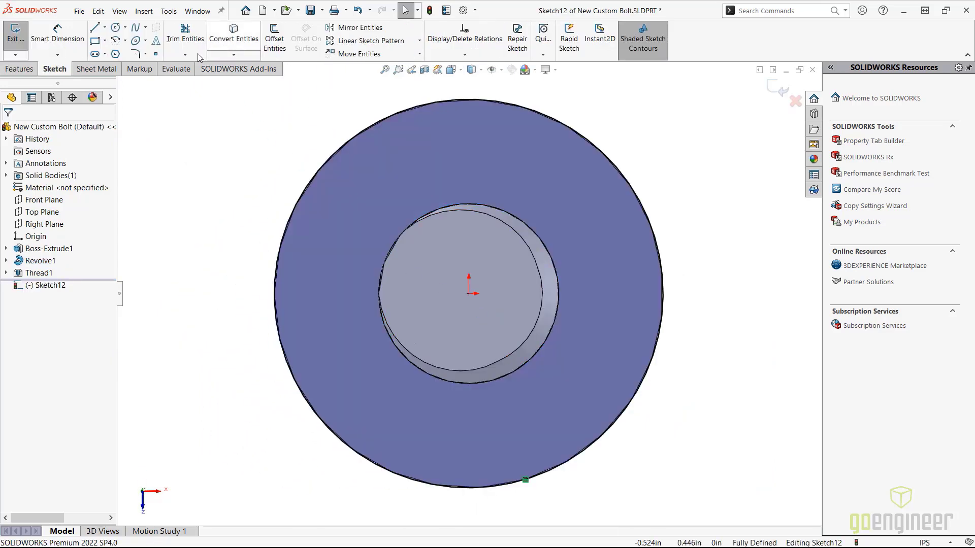
# - Extrude the flange circle as a boss Up To Surface, ending at the flange's underside, to fill the thread cut
pyautogui.click(19, 69)
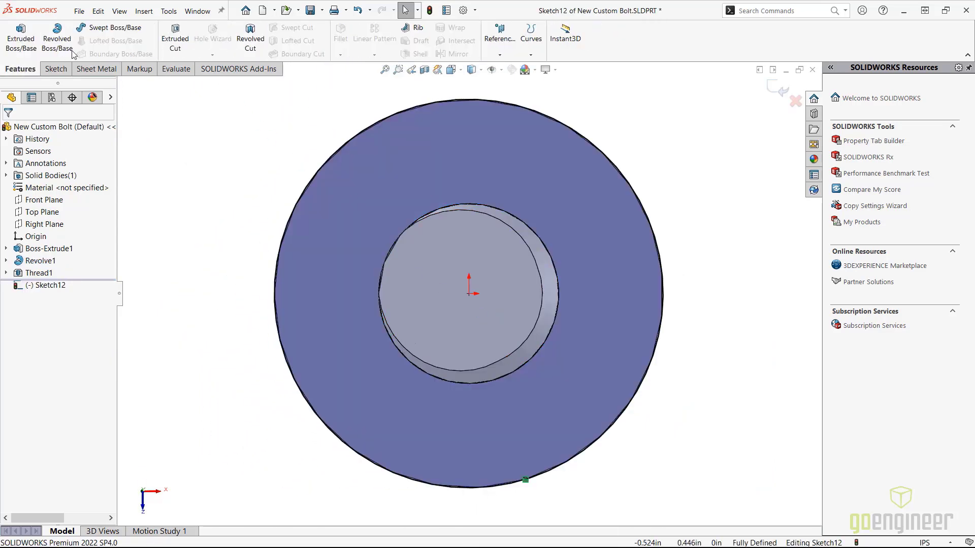
pyautogui.click(20, 38)
pyautogui.click(47, 201)
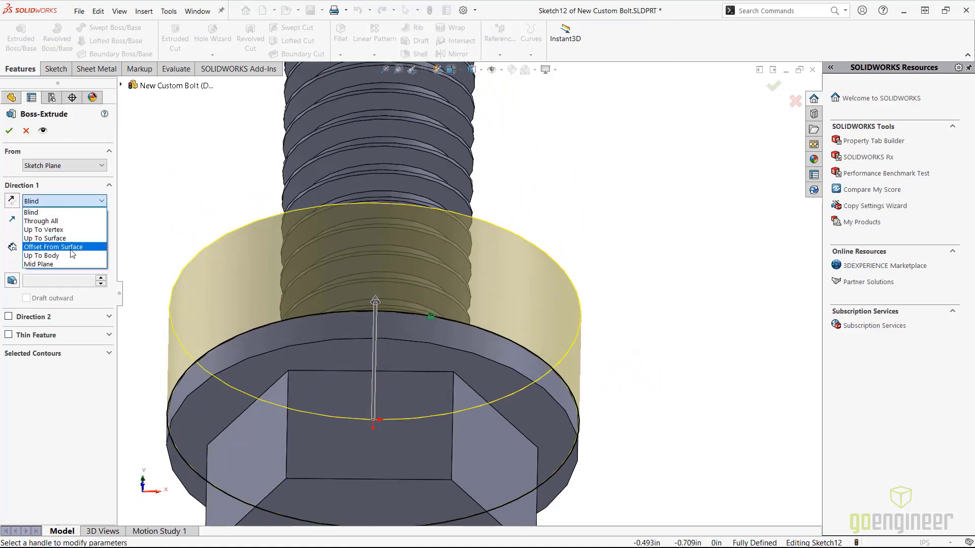
pyautogui.click(45, 239)
pyautogui.click(352, 352)
pyautogui.click(8, 131)
pyautogui.scroll(-3, 431, 336)
pyautogui.moveTo(434, 341)
pyautogui.mouseDown(button='middle')
pyautogui.moveTo(431, 362)
pyautogui.moveTo(439, 350)
pyautogui.mouseUp(button='middle')
pyautogui.scroll(8, 450, 320)
pyautogui.scroll(-6, 457, 196)
pyautogui.scroll(-5, 518, 224)
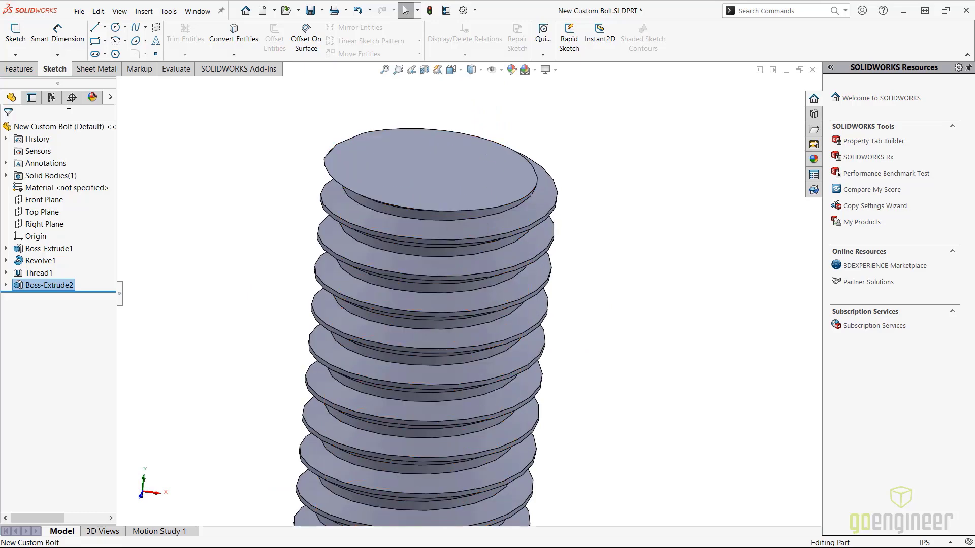
pyautogui.click(18, 69)
pyautogui.click(340, 55)
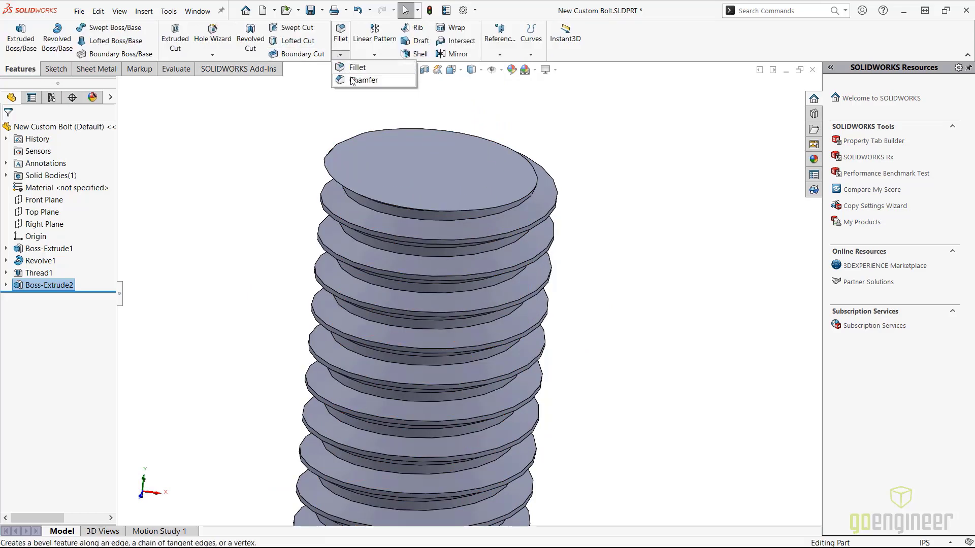
pyautogui.click(360, 78)
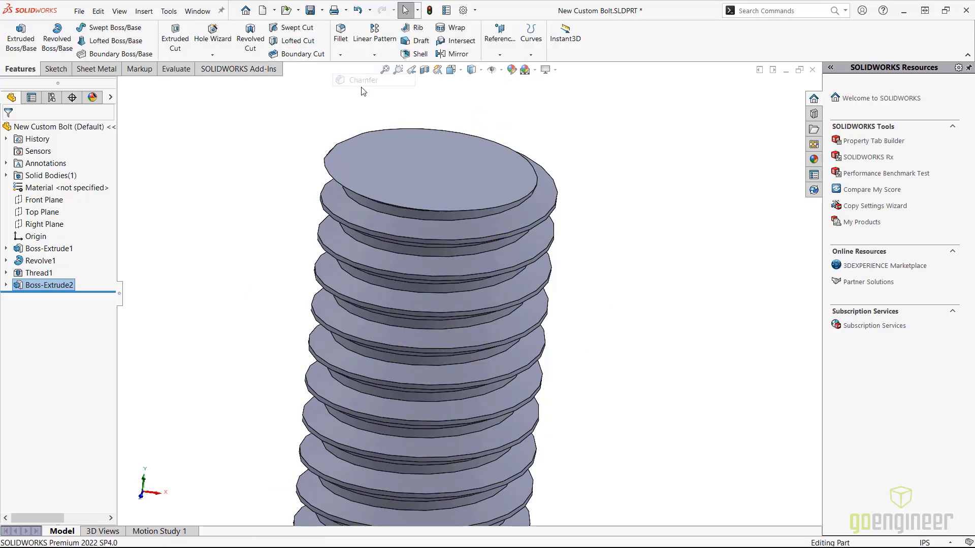
pyautogui.click(413, 211)
pyautogui.moveTo(468, 161); pyautogui.dragTo(420, 174, button='middle')
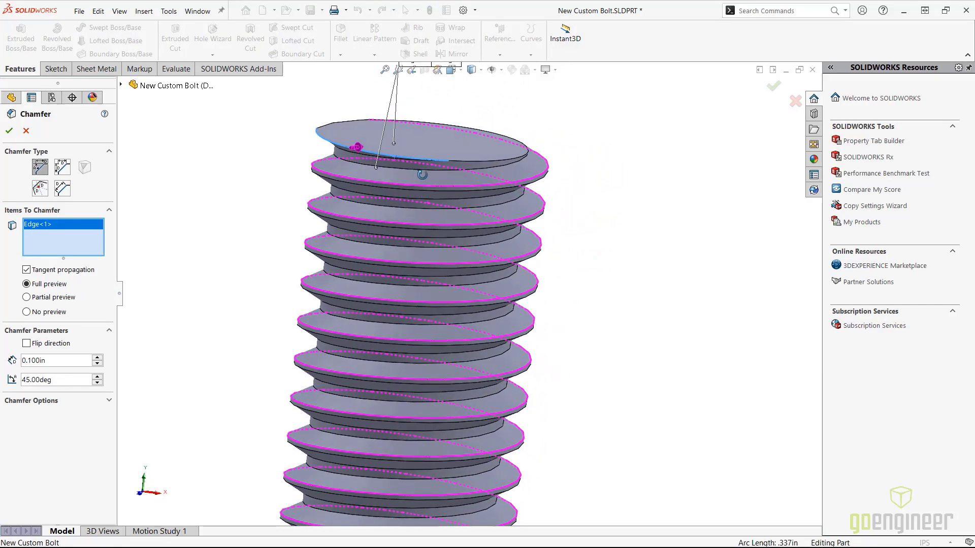
pyautogui.click(26, 131)
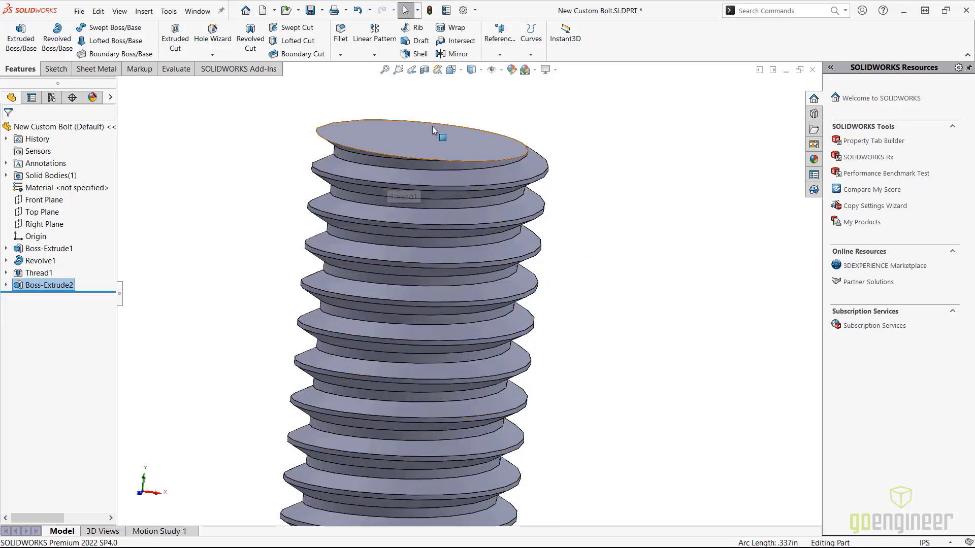
# - Start a sketch on the Front Plane and draw a vertical centerline from the origin to the shank's free end, 2 in long
pyautogui.scroll(5, 431, 126)
pyautogui.click(46, 203)
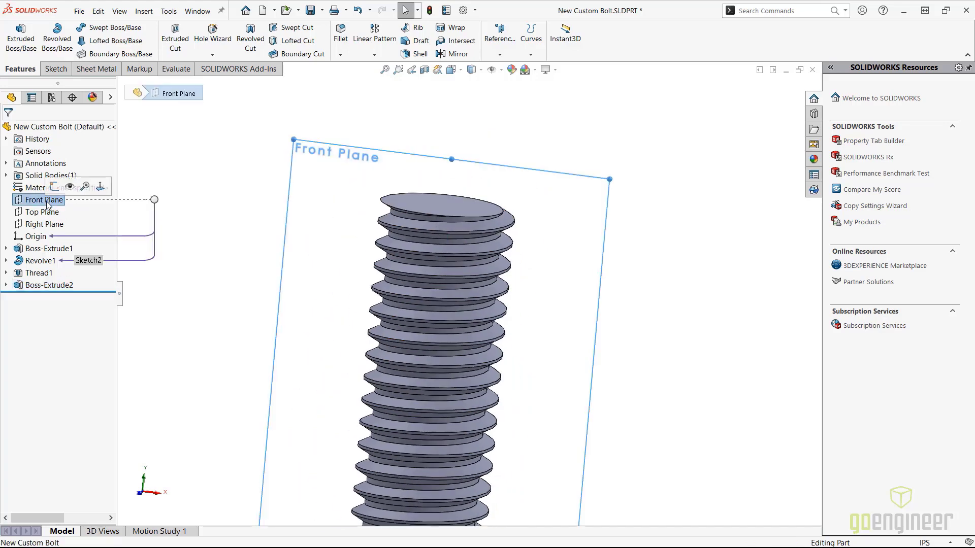
pyautogui.click(57, 194)
pyautogui.scroll(-5, 493, 116)
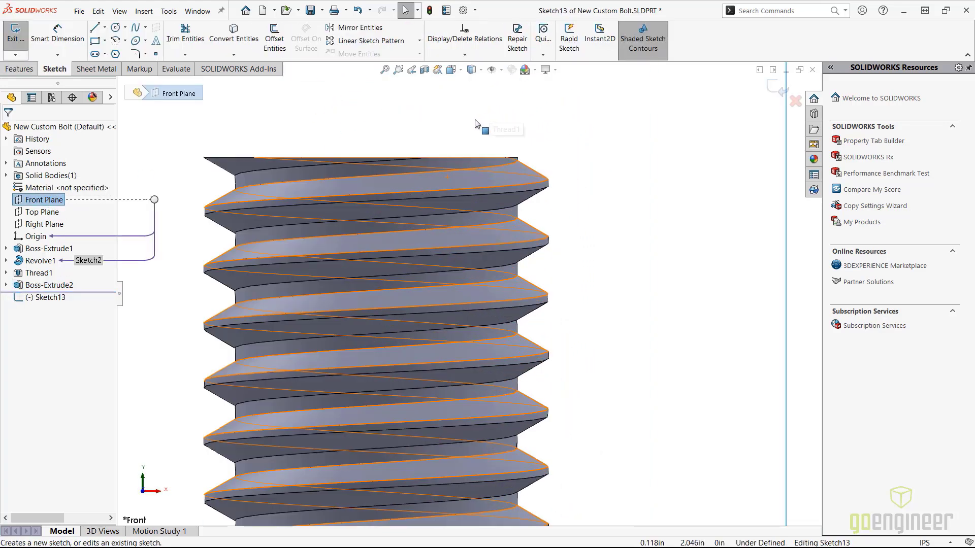
pyautogui.click(125, 28)
pyautogui.click(104, 28)
pyautogui.click(122, 50)
pyautogui.scroll(5, 447, 414)
pyautogui.scroll(5, 447, 414)
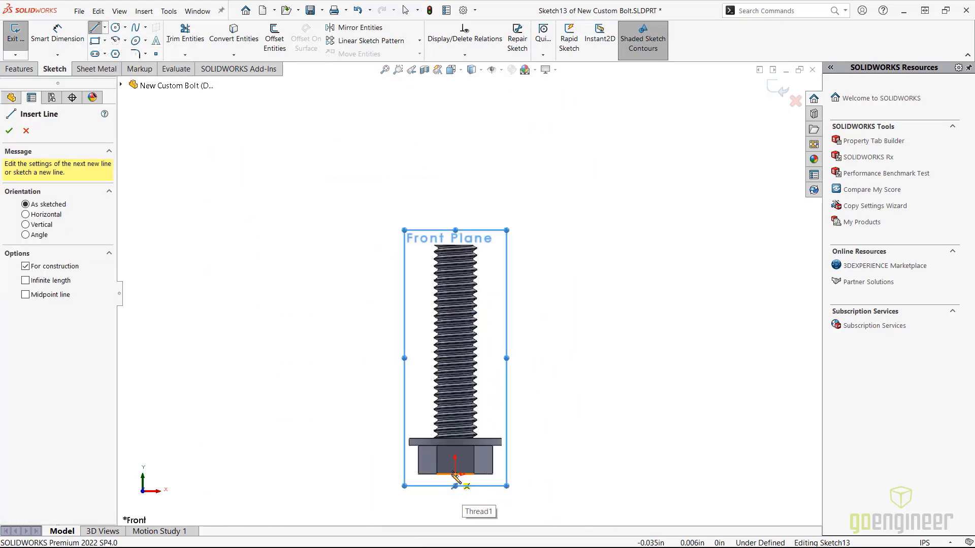
pyautogui.click(455, 474)
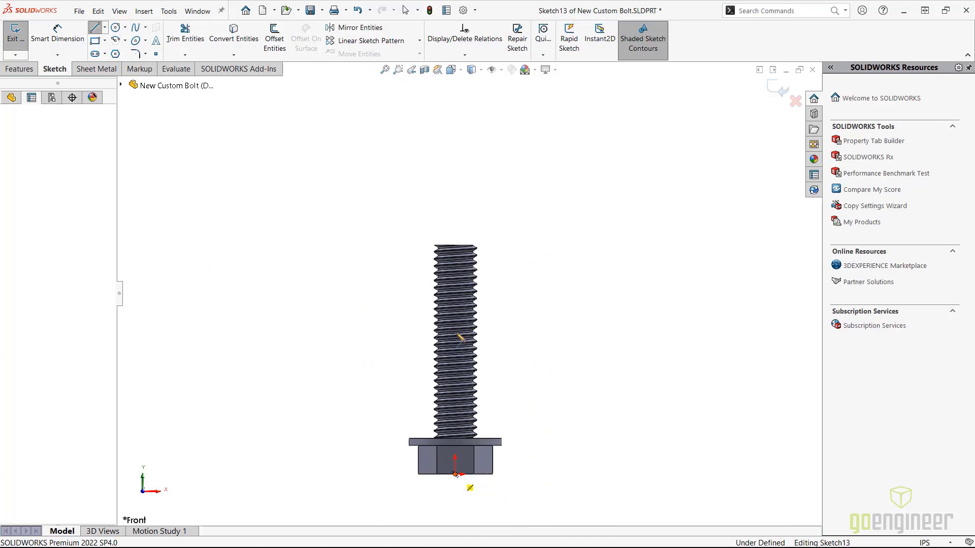
pyautogui.click(460, 247)
# - Sketch a closed right triangle over the shank's end corner, with a horizontal leg about 0.14 in and a vertical leg about 0.12 in long
pyautogui.scroll(-8, 477, 254)
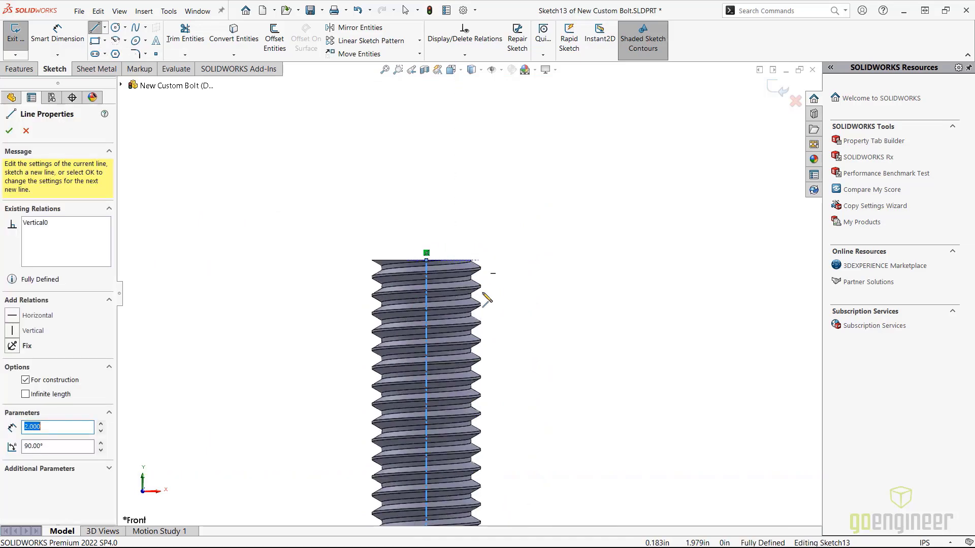
pyautogui.click(105, 26)
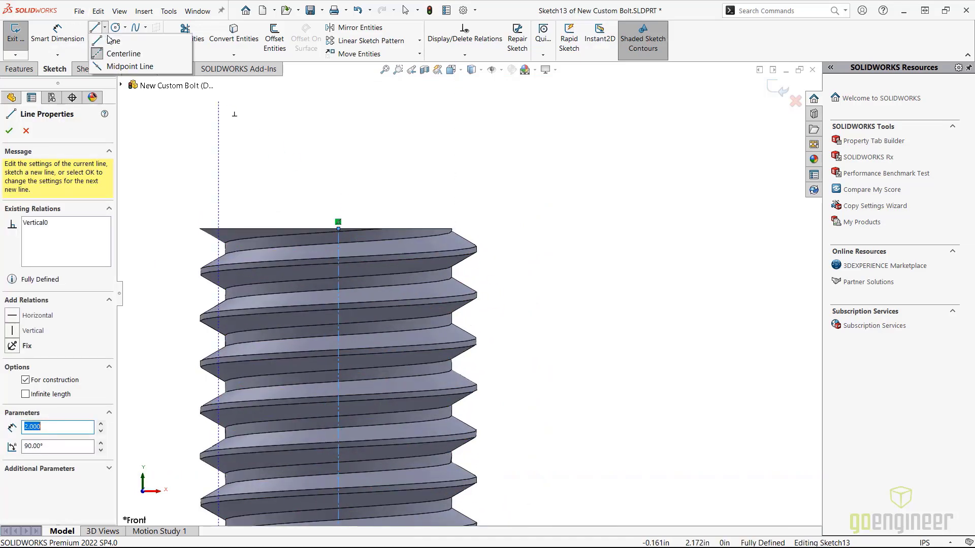
pyautogui.click(116, 31)
pyautogui.scroll(2, 457, 274)
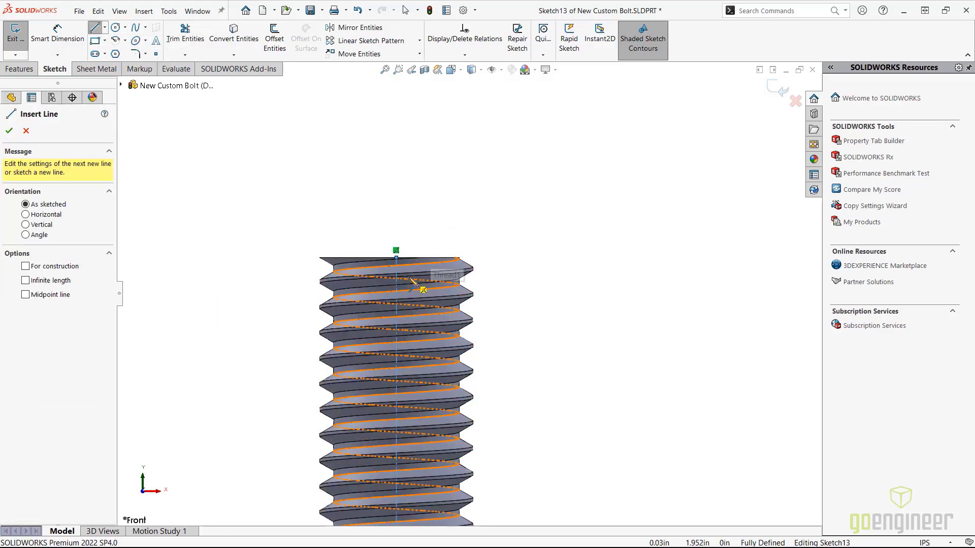
pyautogui.scroll(-5, 472, 268)
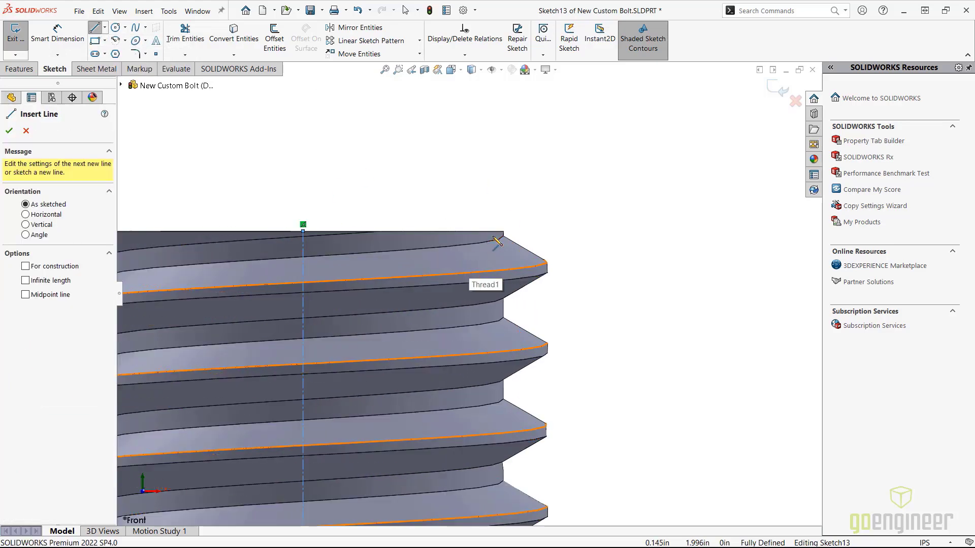
pyautogui.click(429, 231)
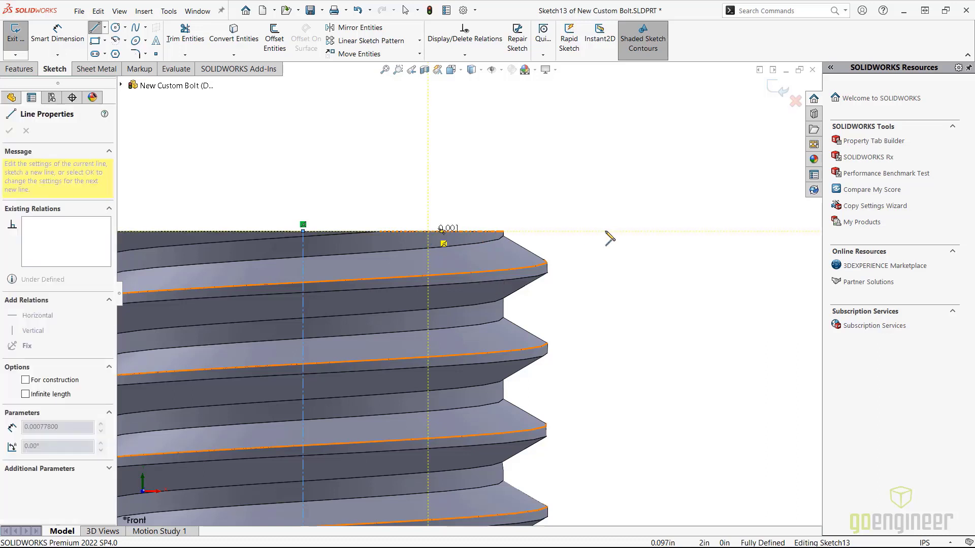
pyautogui.click(612, 232)
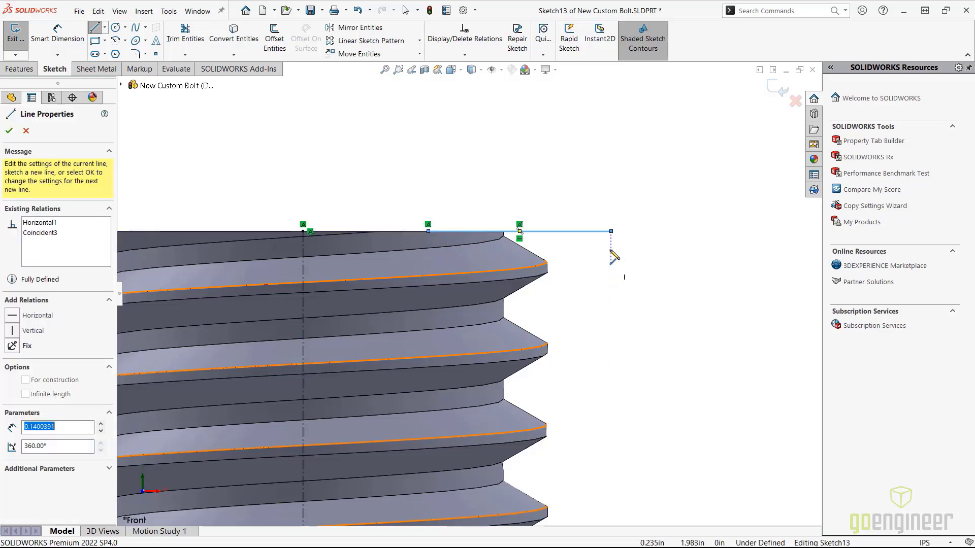
pyautogui.doubleClick(611, 390)
pyautogui.click(428, 232)
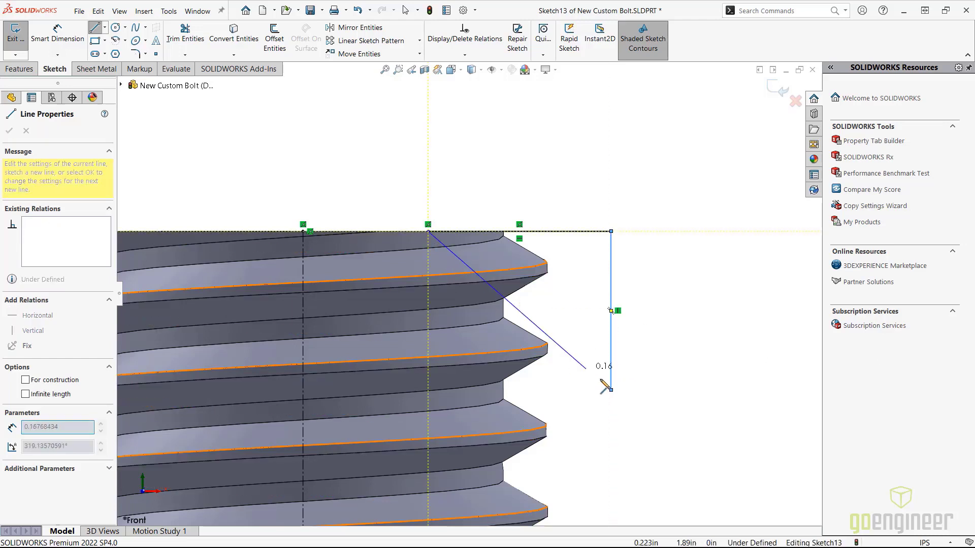
pyautogui.click(611, 390)
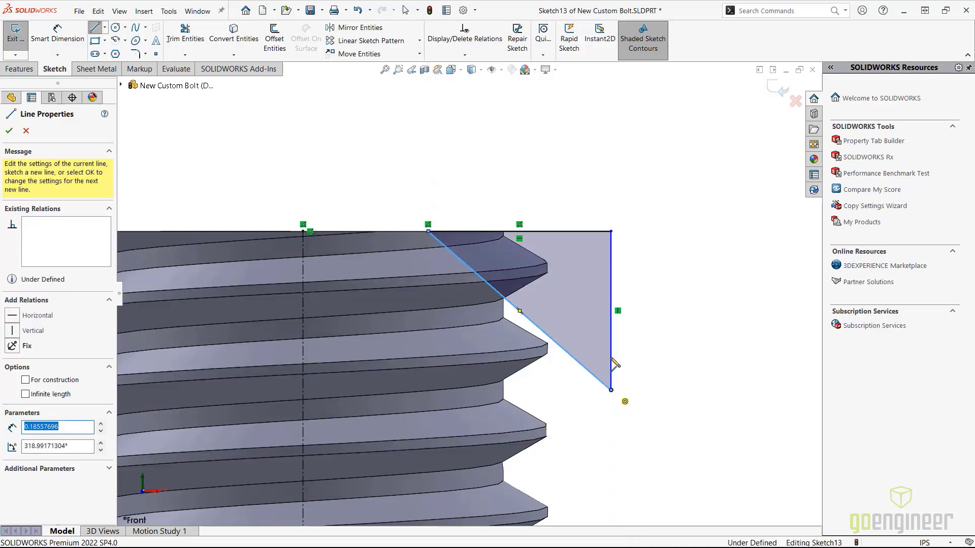
pyautogui.press('Escape')
# - Make the triangle's vertical and horizontal legs equal in length
pyautogui.click(611, 309)
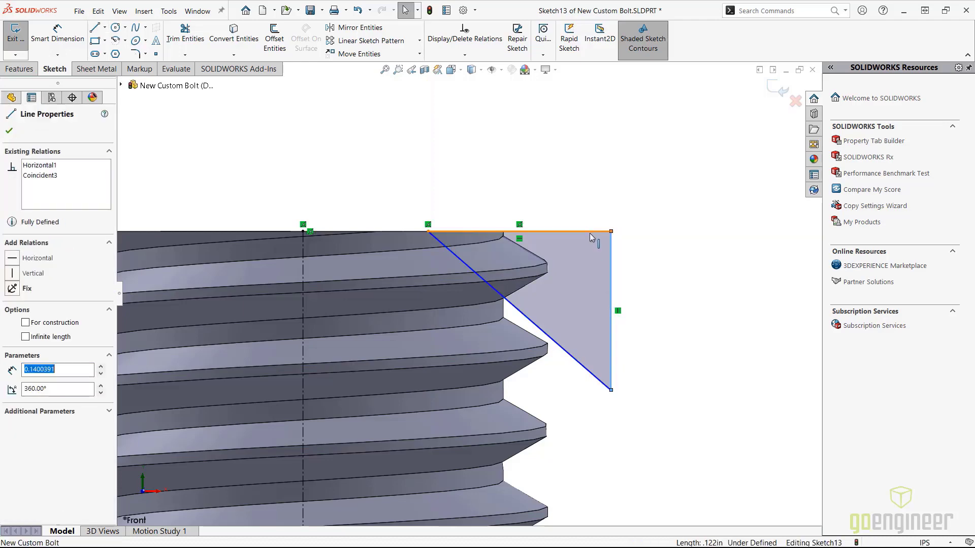
pyautogui.keyDown('ctrl'); pyautogui.click(587, 230); pyautogui.keyUp('ctrl')
pyautogui.click(694, 189)
pyautogui.click(690, 342)
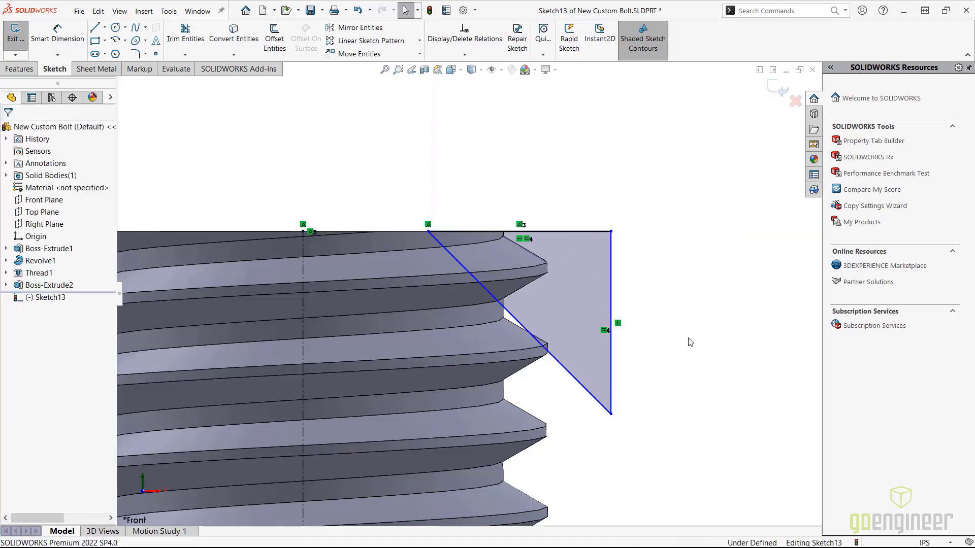
# - Dimension the triangle's inner corner 0.1 in from the centerline and its horizontal leg 0.1 in long
pyautogui.click(76, 48)
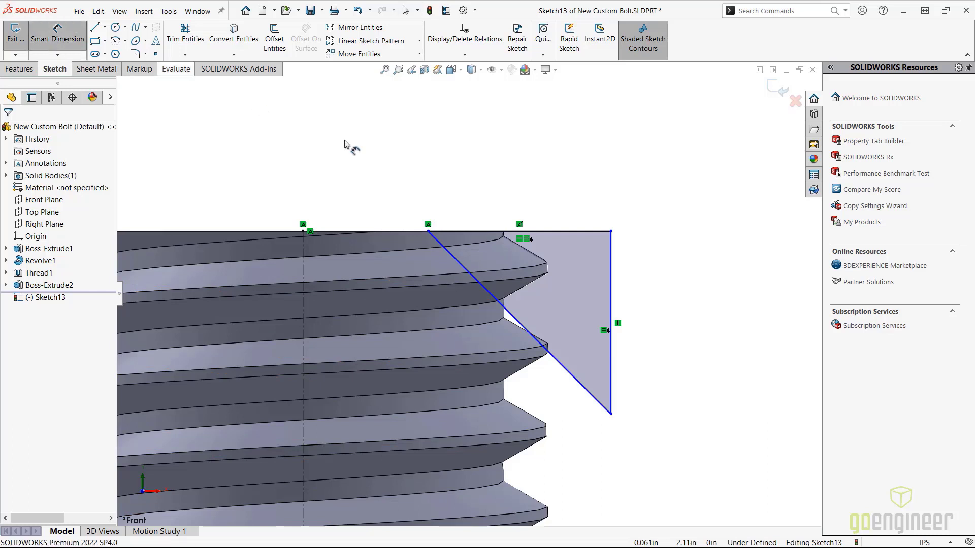
pyautogui.click(315, 232)
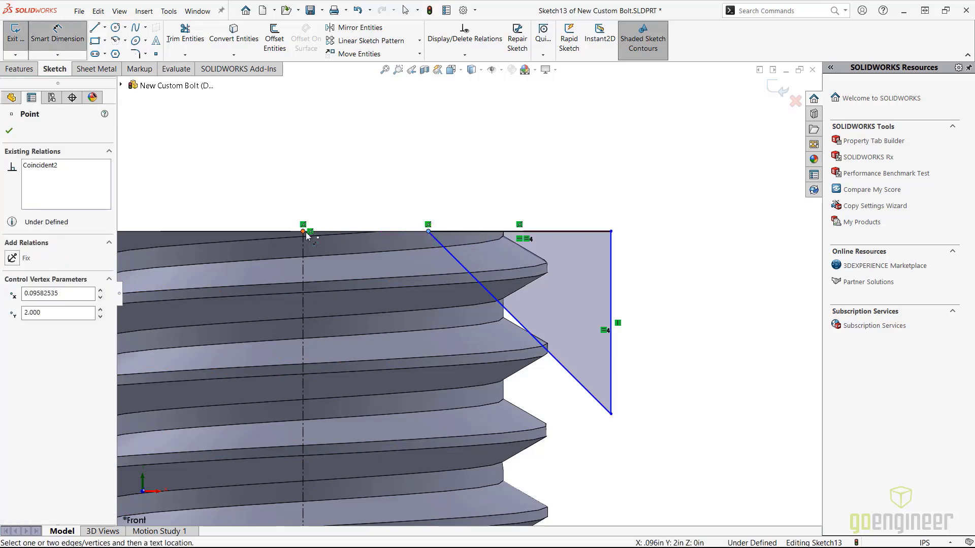
pyautogui.click(428, 231)
pyautogui.click(375, 169)
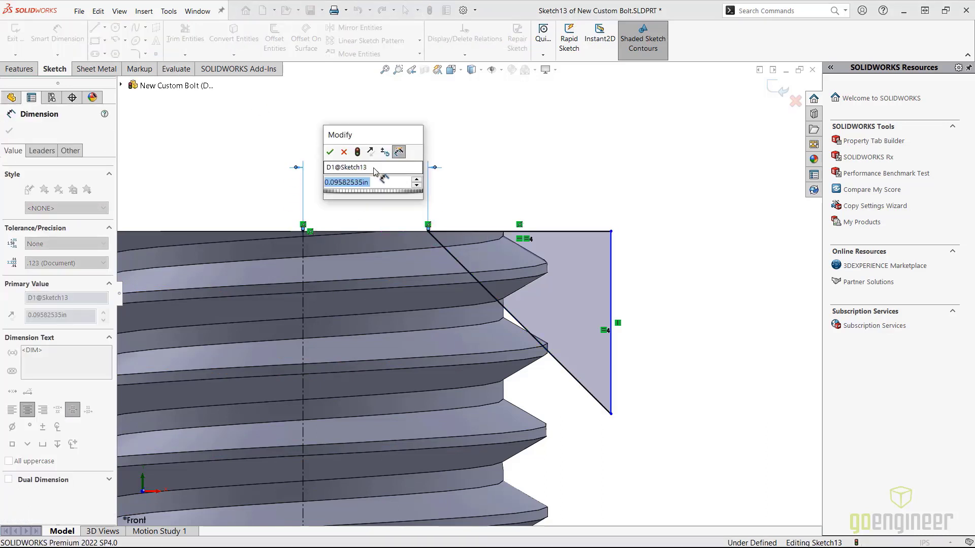
pyautogui.write('.1')
pyautogui.press('Return')
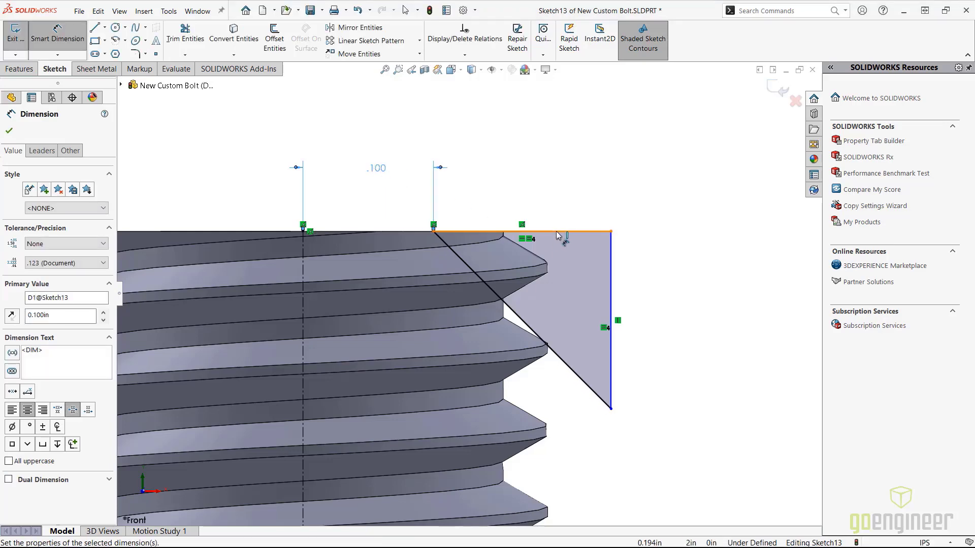
pyautogui.click(554, 232)
pyautogui.click(540, 166)
pyautogui.write('.1')
pyautogui.press('Return')
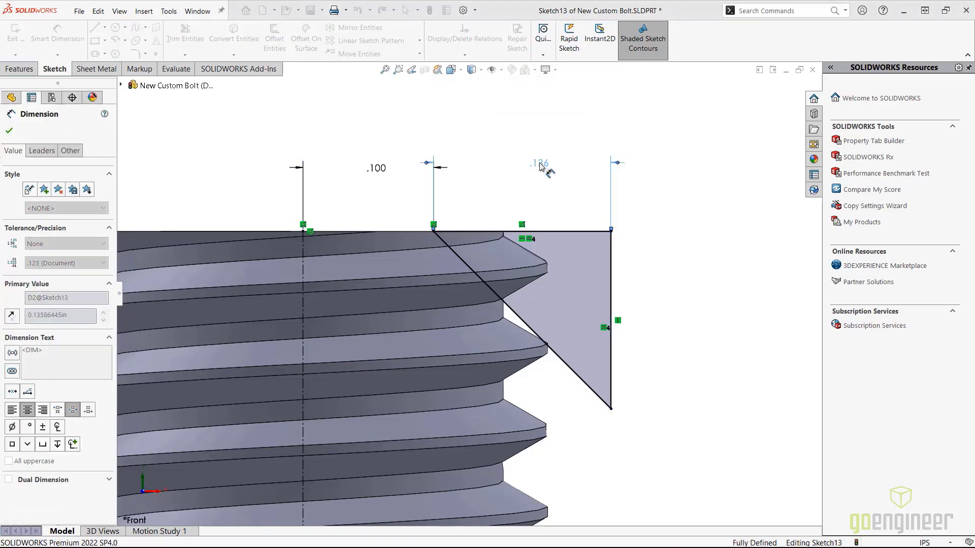
# - Cut-revolve the triangle 360 degrees about the centerline to chamfer the shank's free end
pyautogui.scroll(3, 468, 288)
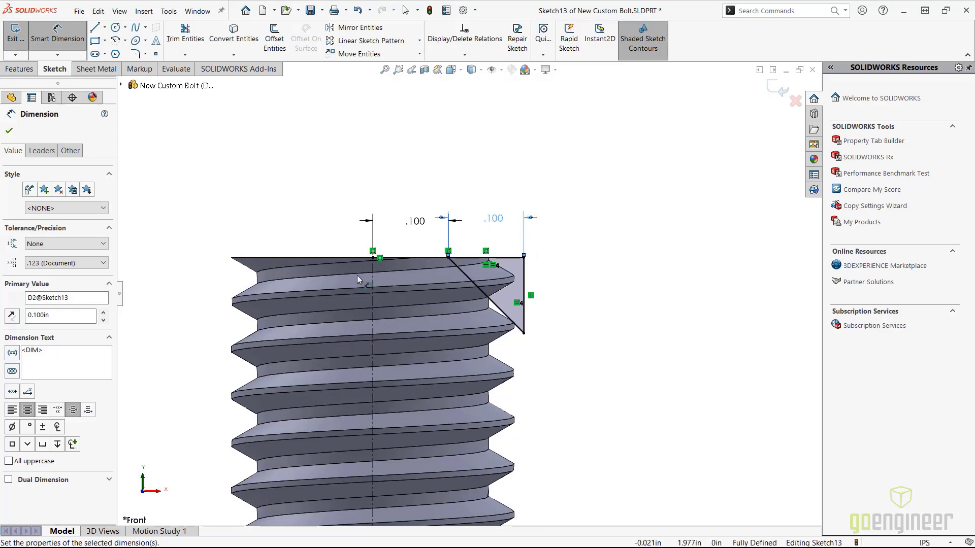
pyautogui.click(18, 71)
pyautogui.click(250, 41)
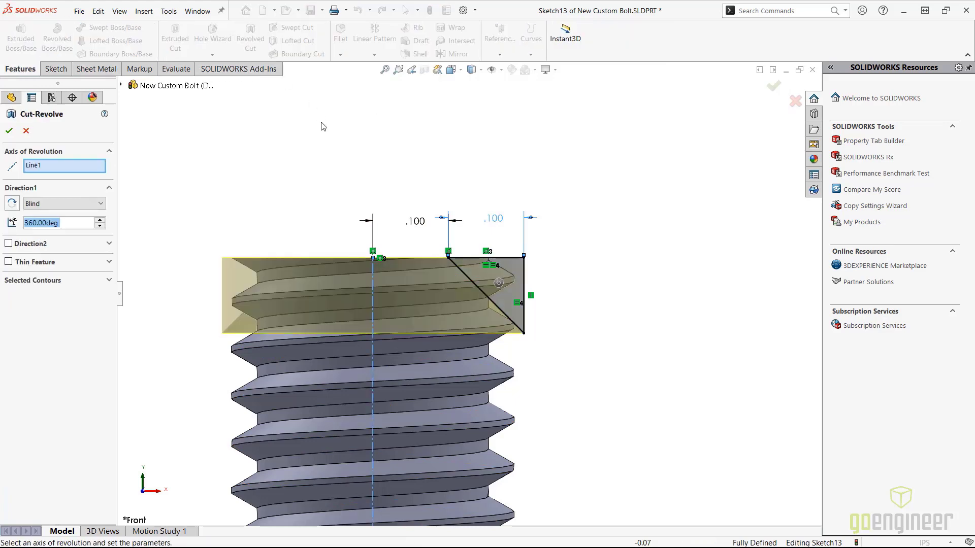
pyautogui.click(9, 131)
# - Check the chamfered bolt from several sides, save the part and close it
pyautogui.moveTo(398, 317); pyautogui.dragTo(614, 248, button='middle')
pyautogui.scroll(8, 597, 366)
pyautogui.scroll(-2, 458, 301)
pyautogui.moveTo(383, 258)
pyautogui.mouseDown(button='middle')
pyautogui.moveTo(414, 189)
pyautogui.moveTo(398, 248)
pyautogui.mouseUp(button='middle')
pyautogui.scroll(4, 399, 222)
pyautogui.scroll(-3, 399, 222)
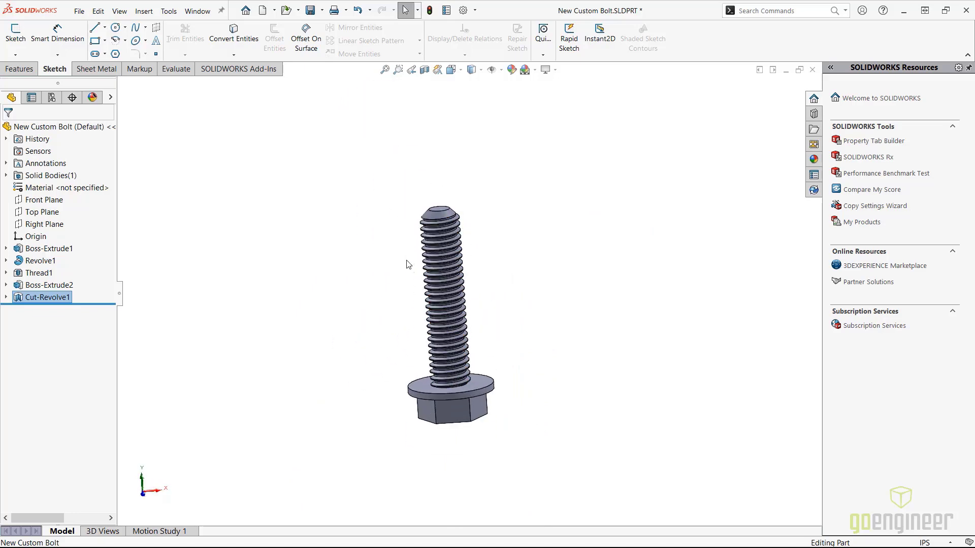
pyautogui.scroll(-1, 407, 265)
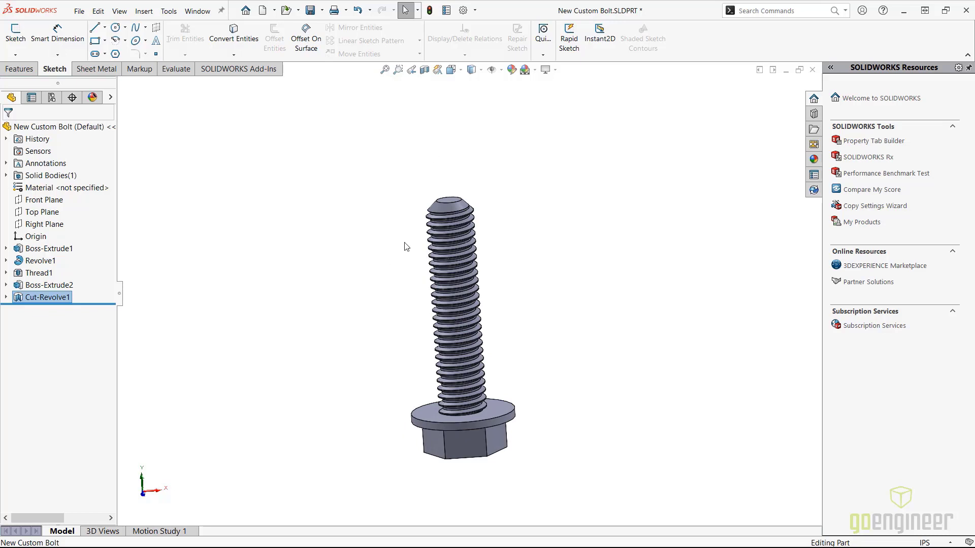
pyautogui.click(310, 10)
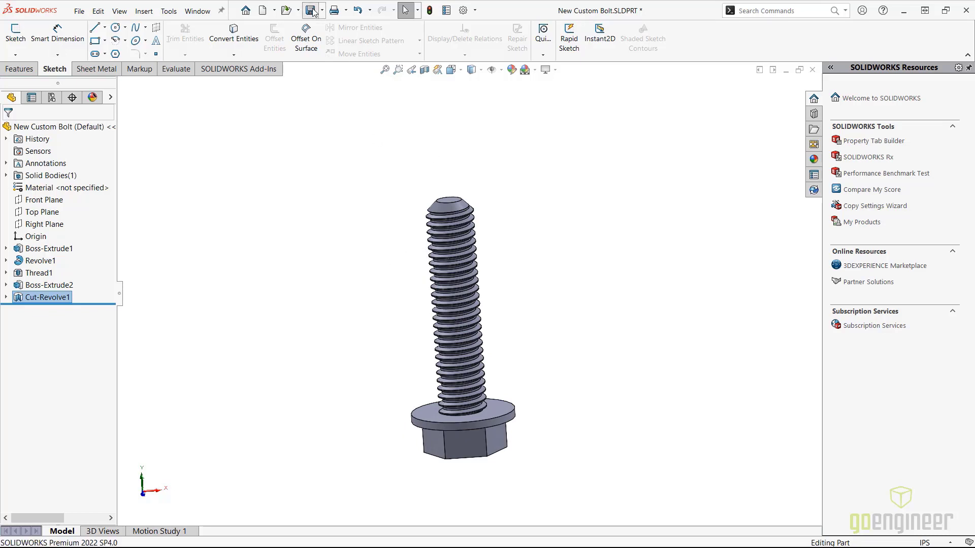
pyautogui.click(812, 70)
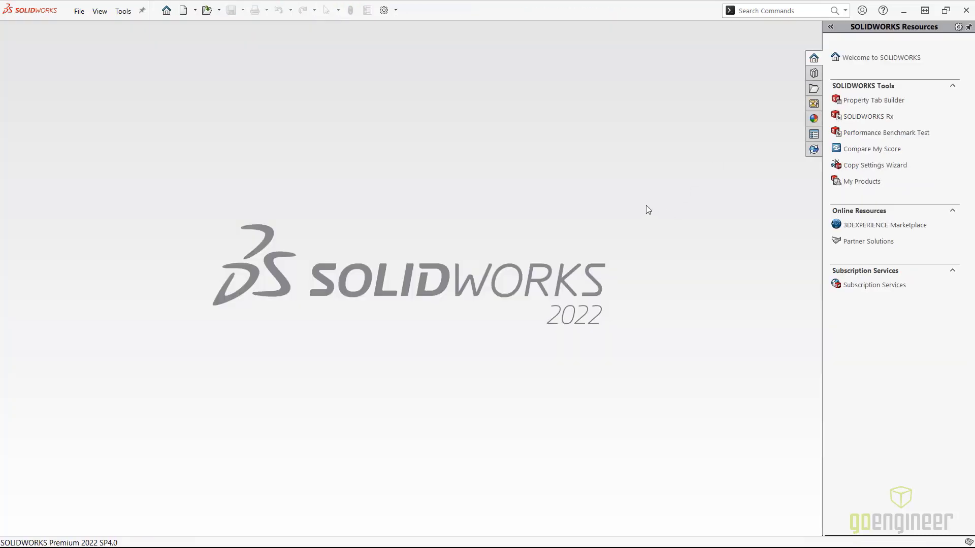
pyautogui.hotkey('alt', 'Tab')
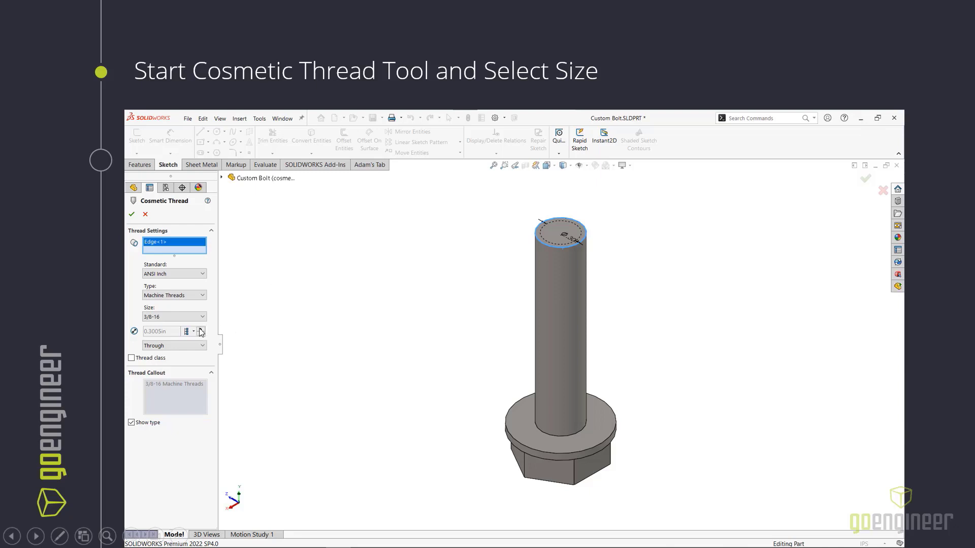
pyautogui.press('ctrl')
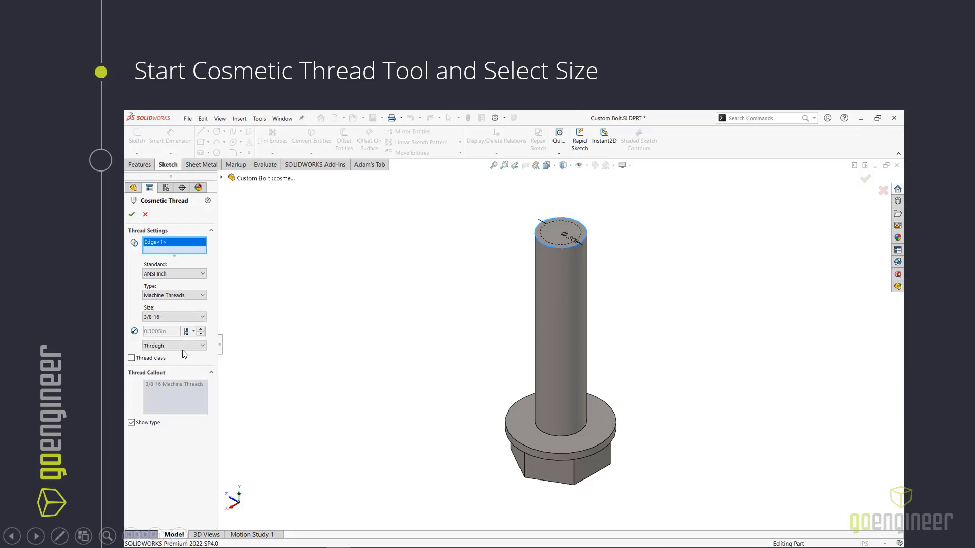